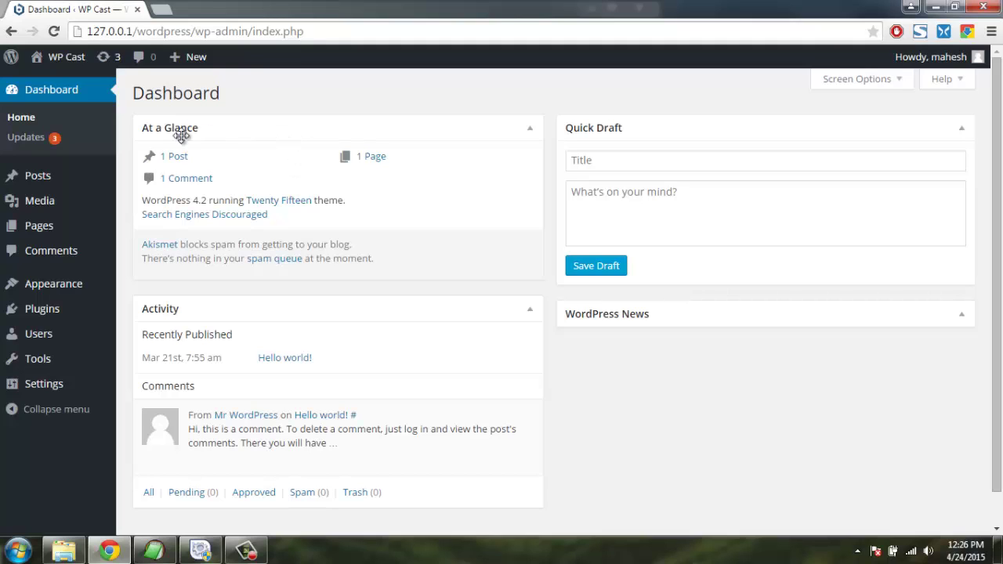
Go to the Installed Plugins list from the Plugins menu
{"action": "mouse_move", "coordinate": [66, 310]}
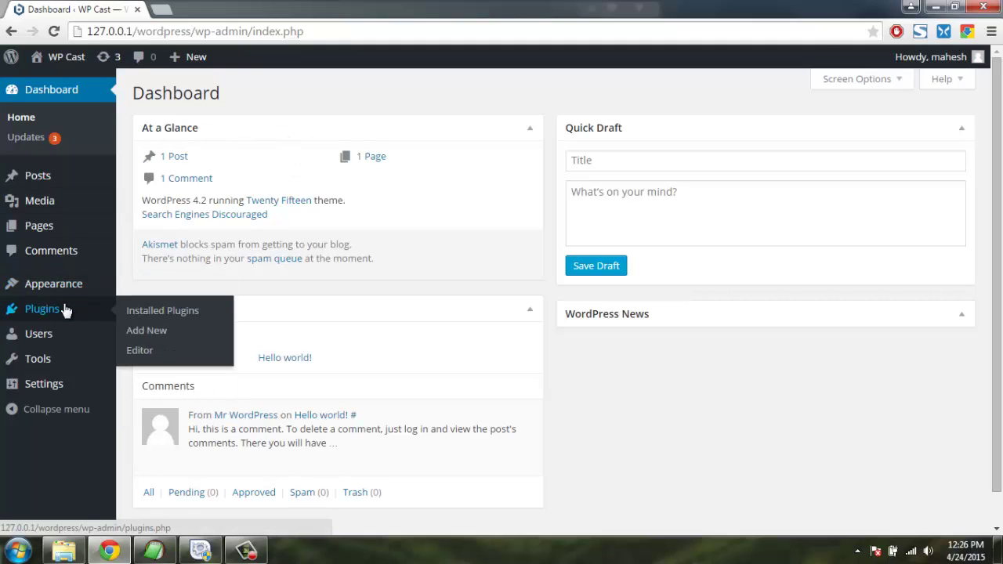
{"action": "left_click", "coordinate": [172, 314]}
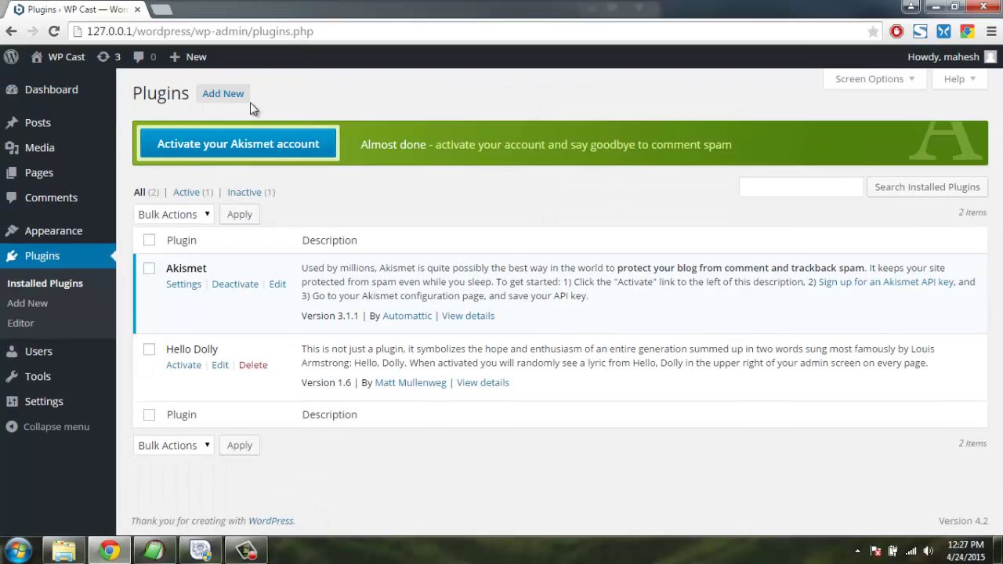
Search the Add Plugins catalogue for 'Donate'
{"action": "left_click", "coordinate": [223, 94]}
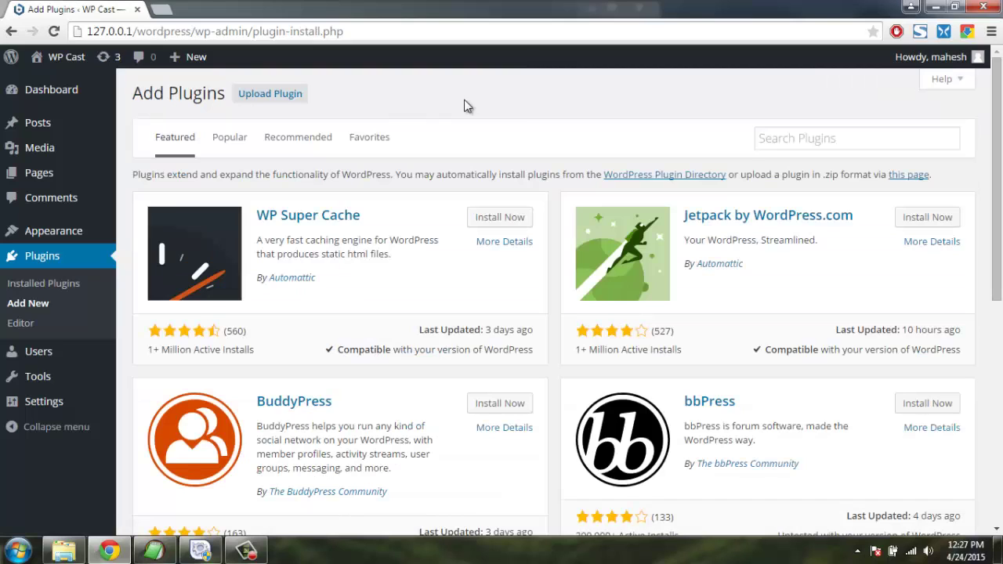
{"action": "left_click", "coordinate": [770, 139]}
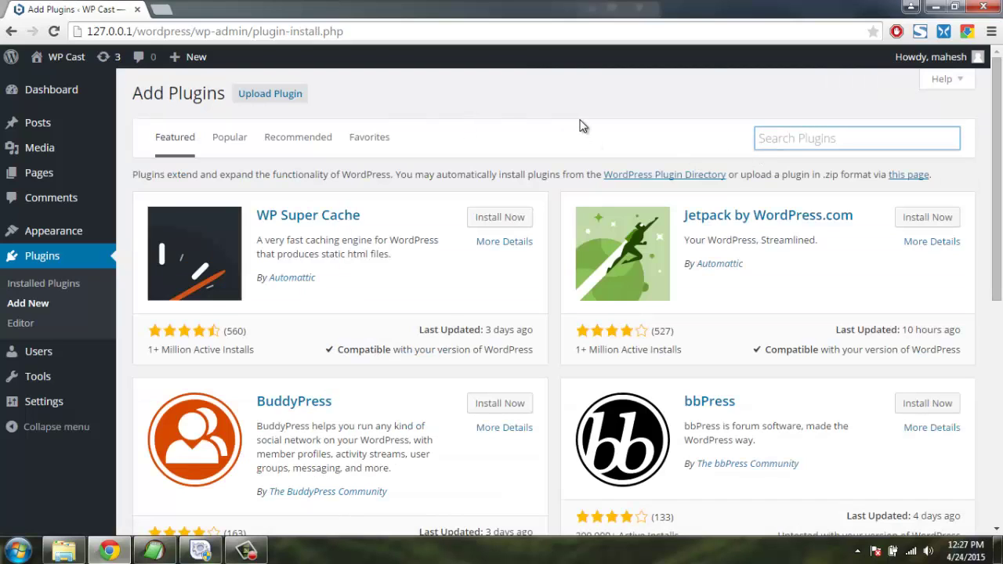
{"action": "type", "text": "Donate"}
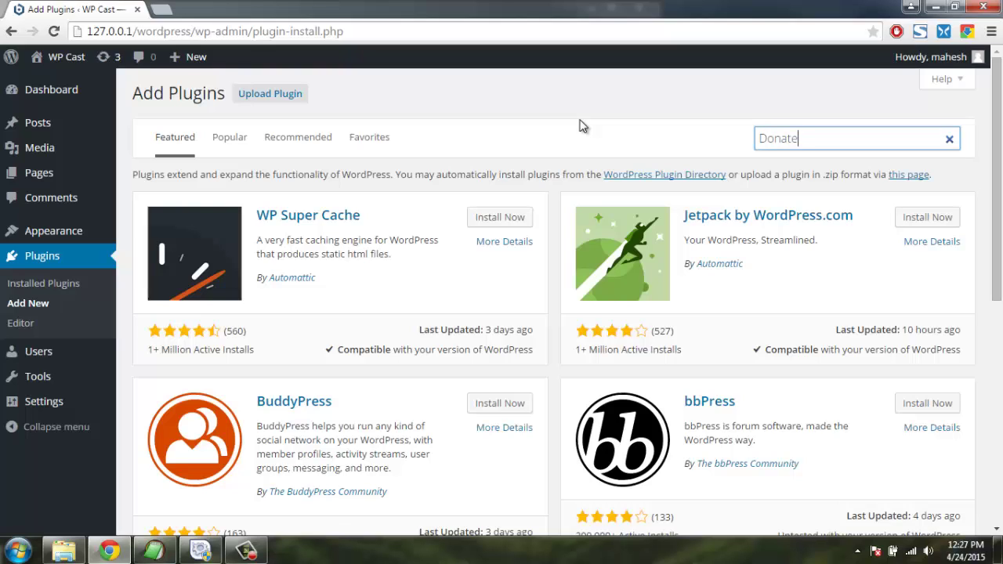
{"action": "key", "text": "Return"}
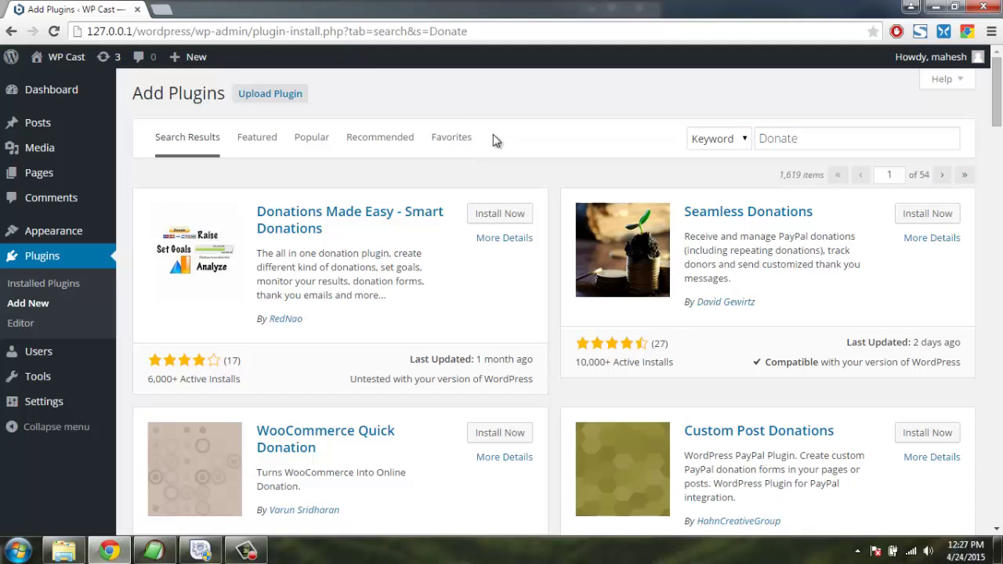
Scroll through the 1,619 donation plugin results for 'Donate'
{"action": "scroll", "coordinate": [511, 136], "scroll_direction": "down", "scroll_amount": 5}
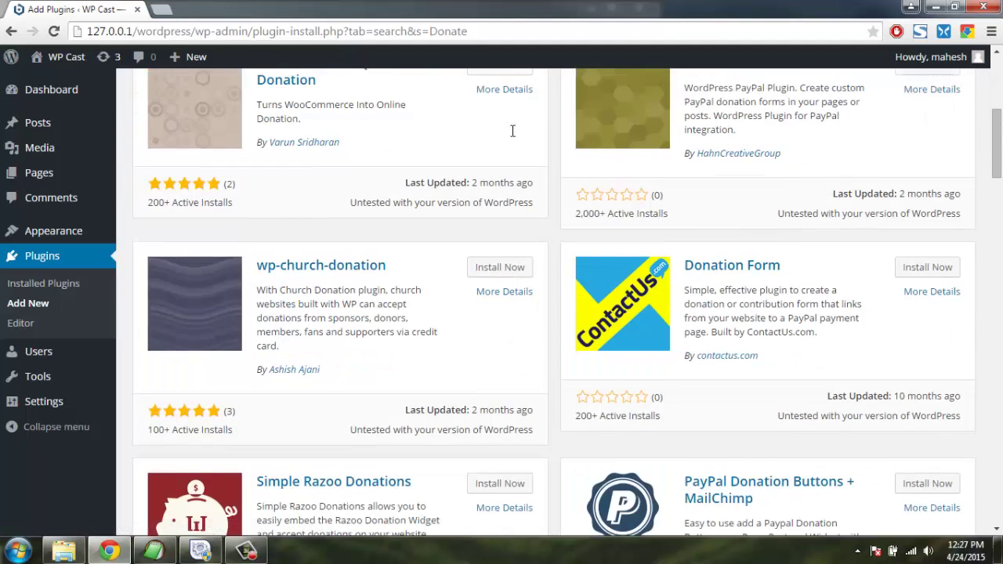
{"action": "scroll", "coordinate": [512, 131], "scroll_direction": "down", "scroll_amount": 3}
{"action": "scroll", "coordinate": [512, 131], "scroll_direction": "down", "scroll_amount": 6}
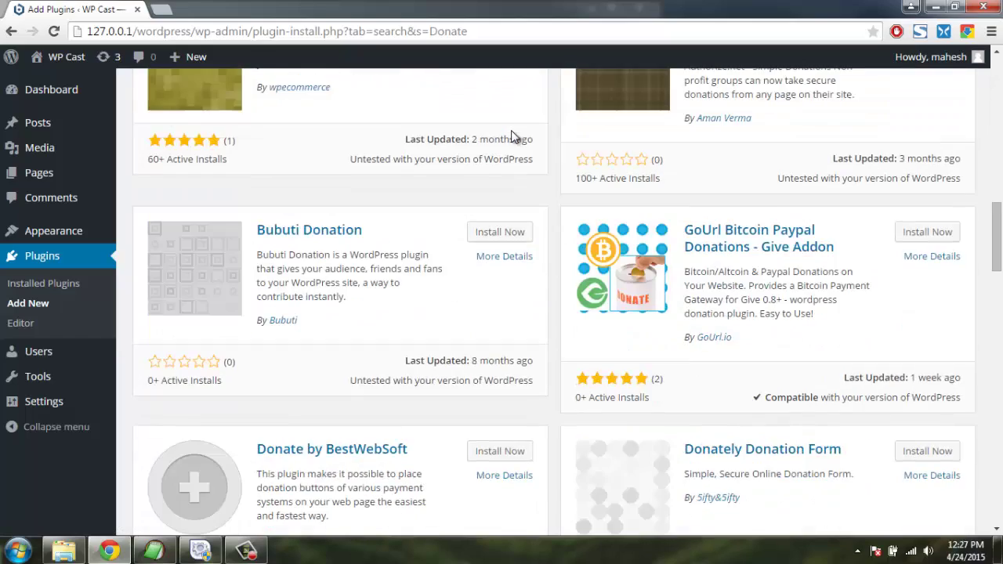
{"action": "scroll", "coordinate": [511, 136], "scroll_direction": "down", "scroll_amount": 12}
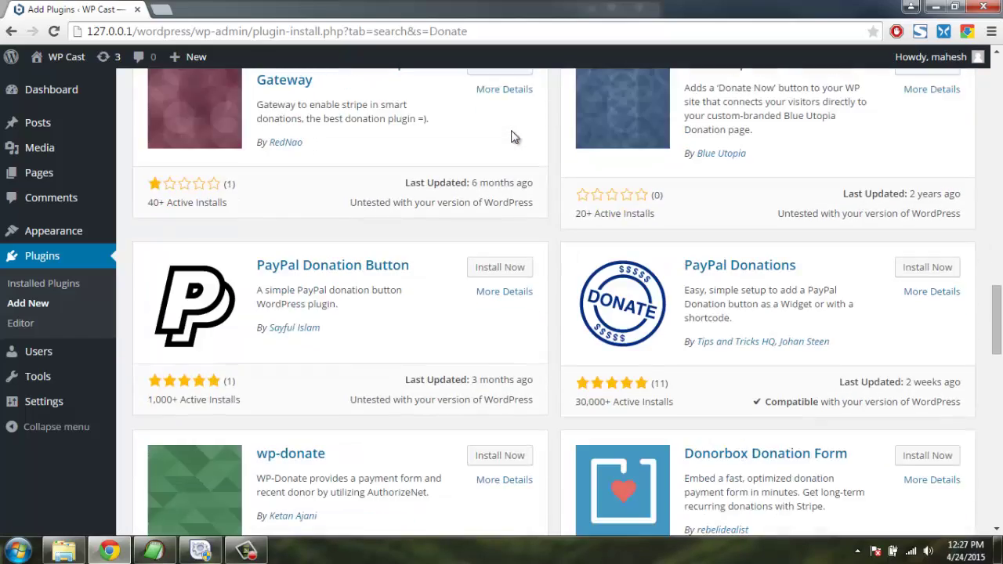
{"action": "scroll", "coordinate": [511, 136], "scroll_direction": "down", "scroll_amount": 2}
{"action": "scroll", "coordinate": [511, 136], "scroll_direction": "up", "scroll_amount": 20}
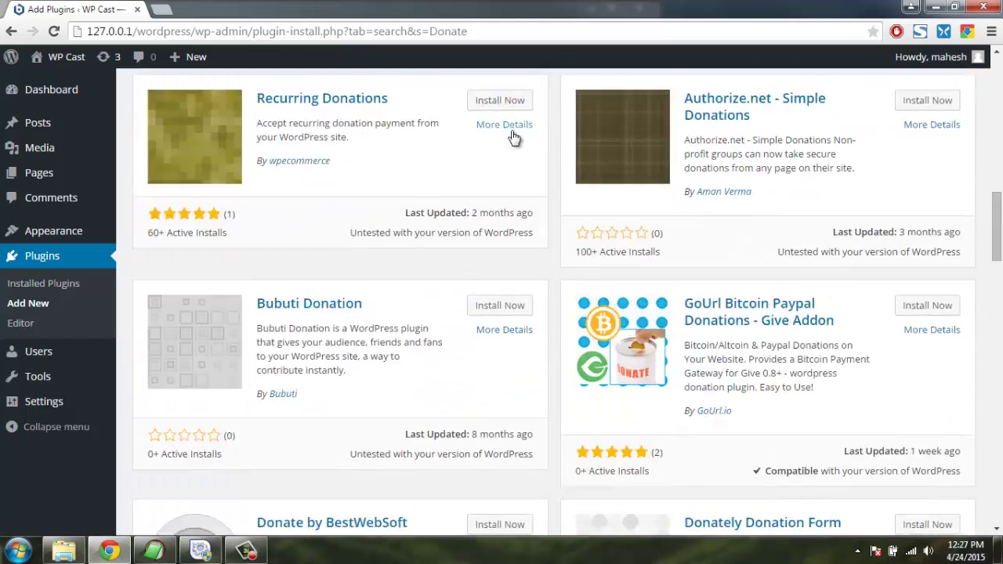
{"action": "scroll", "coordinate": [511, 136], "scroll_direction": "up", "scroll_amount": 5}
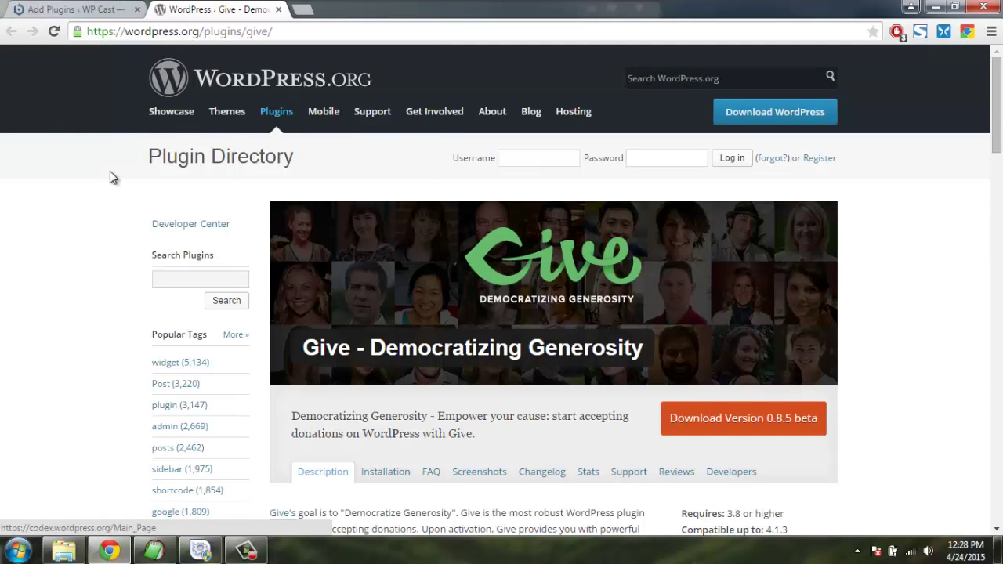
Scroll through the Give plugin's wordpress.org description and features, then back toward the top
{"action": "scroll", "coordinate": [110, 177], "scroll_direction": "down", "scroll_amount": 1}
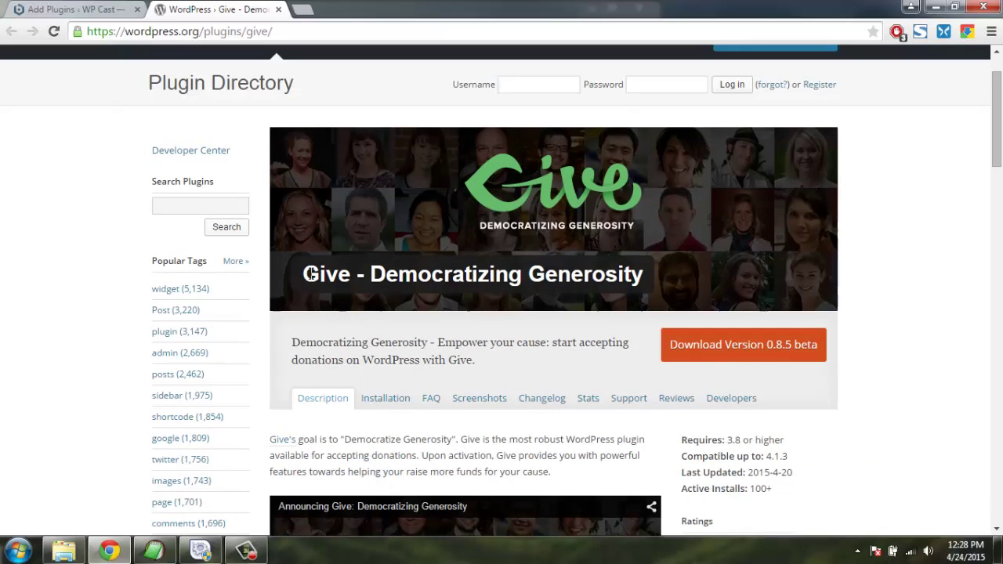
{"action": "scroll", "coordinate": [86, 242], "scroll_direction": "down", "scroll_amount": 5}
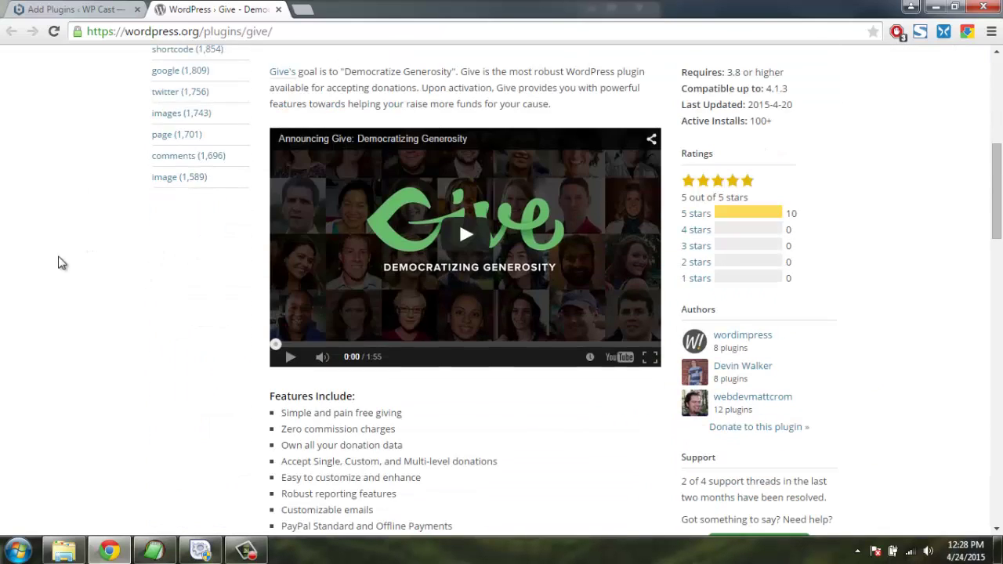
{"action": "scroll", "coordinate": [70, 239], "scroll_direction": "down", "scroll_amount": 3}
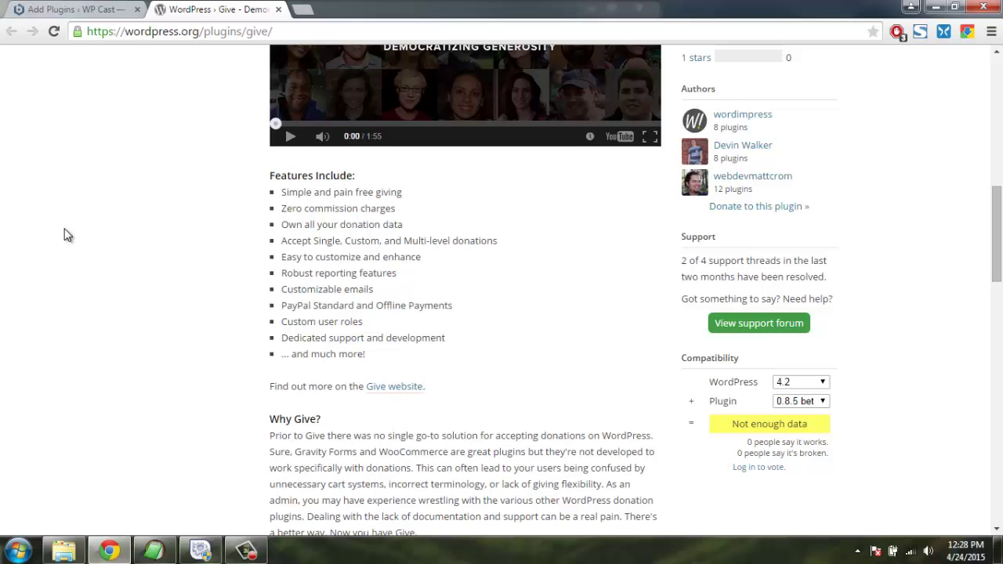
{"action": "scroll", "coordinate": [66, 235], "scroll_direction": "down", "scroll_amount": 6}
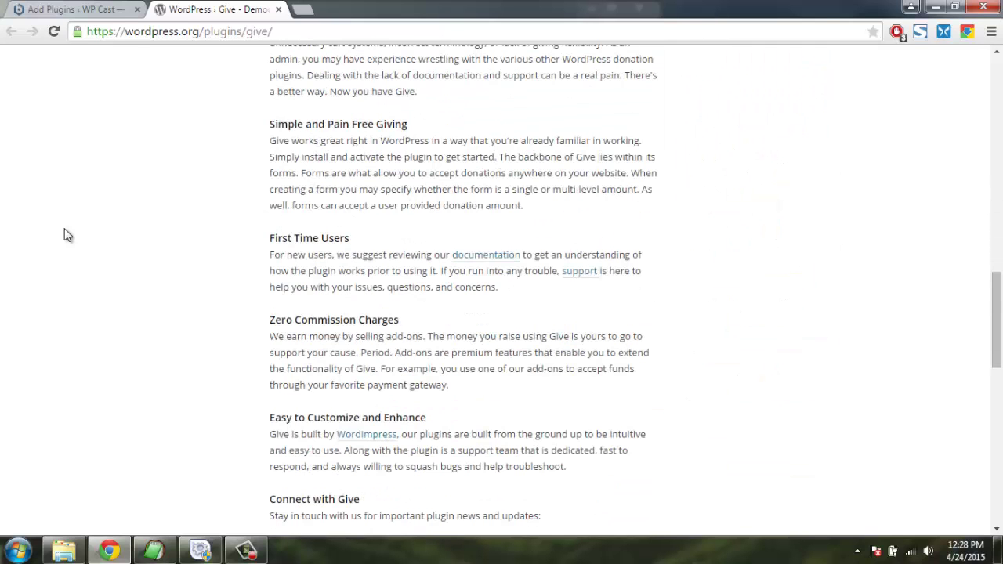
{"action": "scroll", "coordinate": [67, 236], "scroll_direction": "down", "scroll_amount": 5}
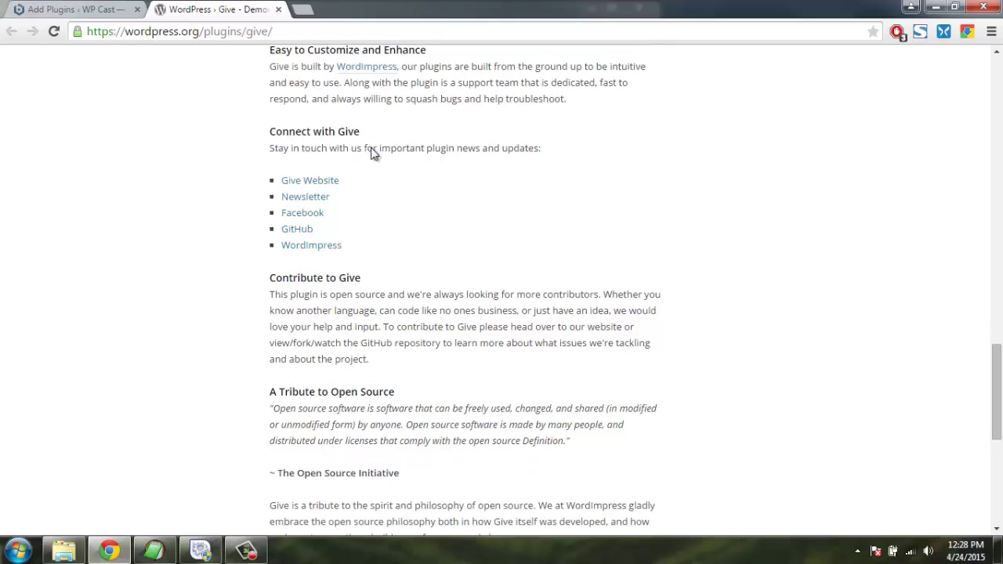
{"action": "scroll", "coordinate": [71, 253], "scroll_direction": "down", "scroll_amount": 6}
{"action": "scroll", "coordinate": [78, 227], "scroll_direction": "up", "scroll_amount": 20}
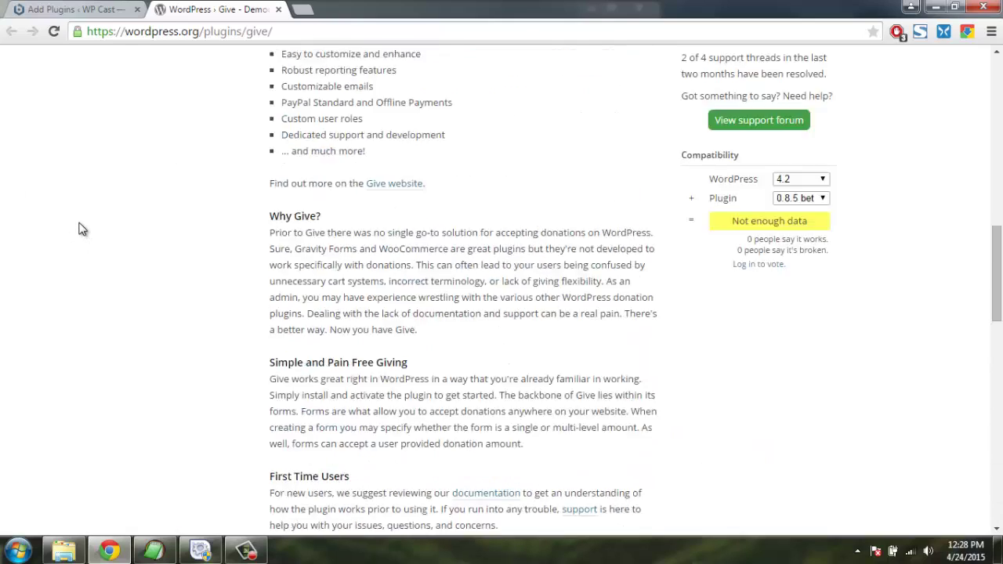
{"action": "scroll", "coordinate": [70, 225], "scroll_direction": "up", "scroll_amount": 3}
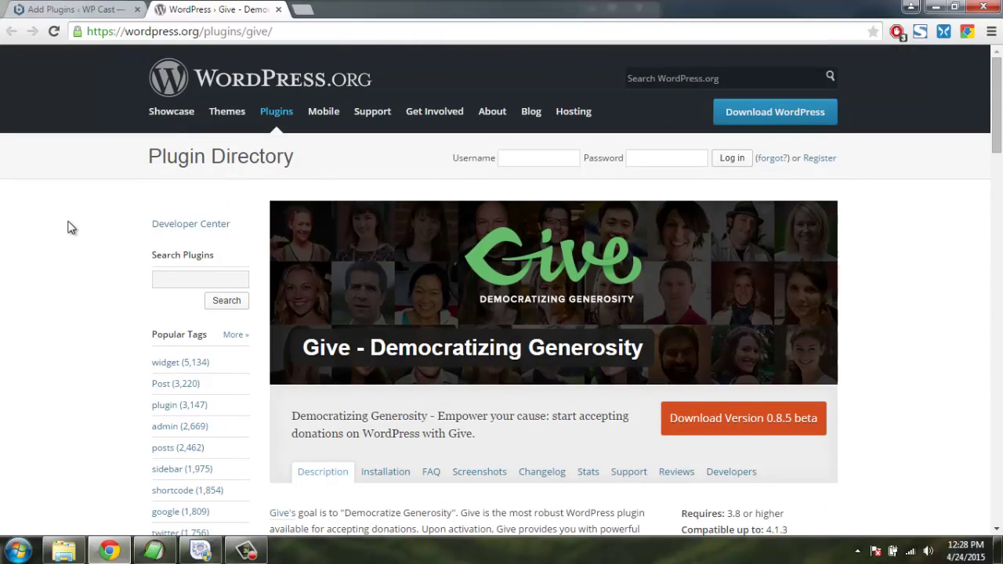
Search plugins for 'Give' and install Give – Democratizing Generosity 0.8.5 beta
{"action": "left_click", "coordinate": [84, 14]}
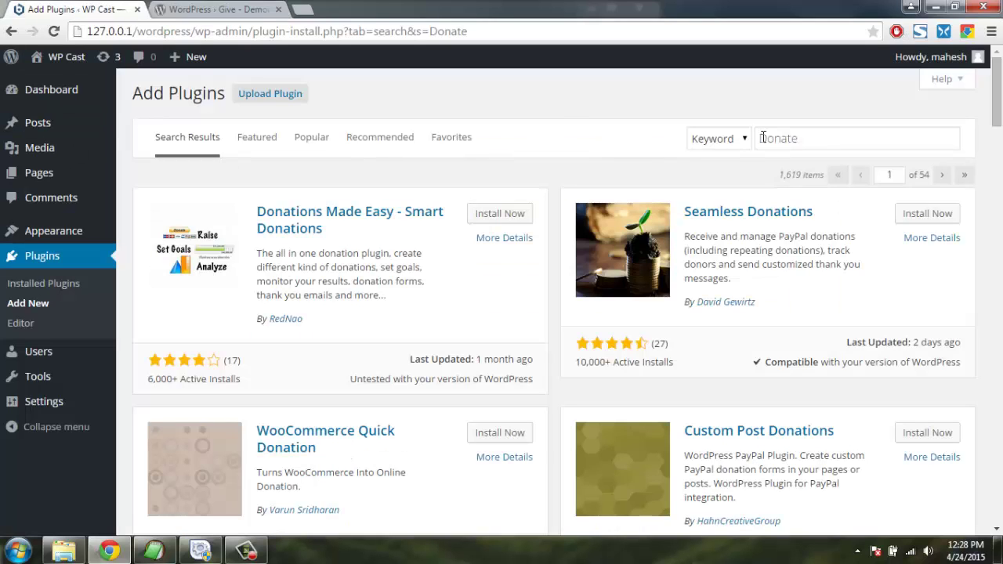
{"action": "key", "text": "ctrl+a"}
{"action": "key", "text": "BackSpace"}
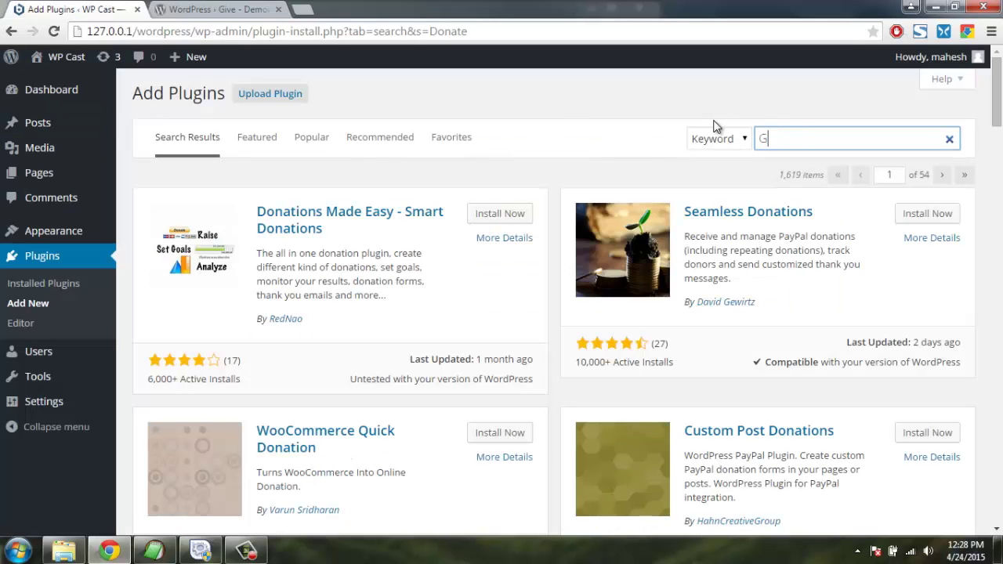
{"action": "type", "text": "Give"}
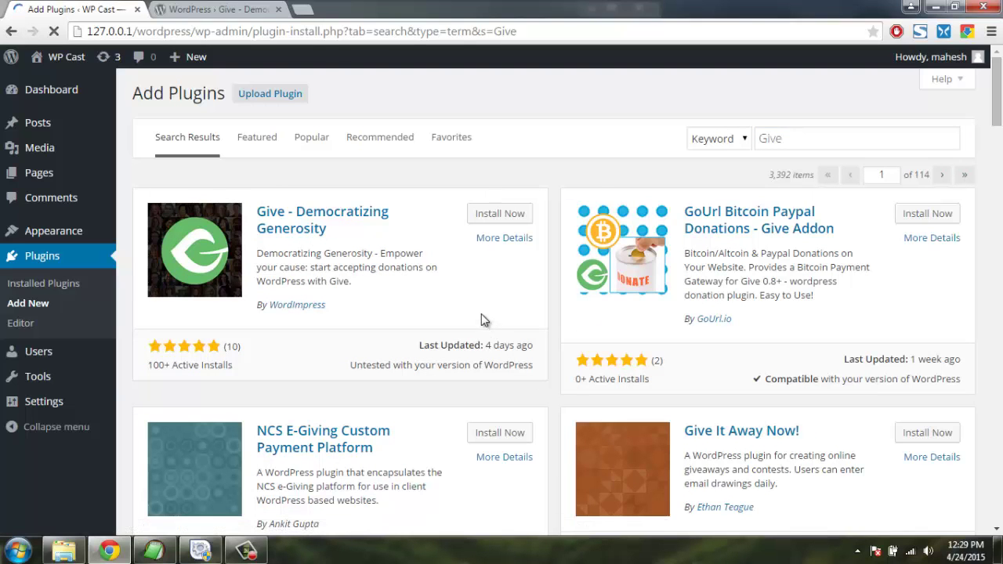
{"action": "left_click", "coordinate": [494, 212]}
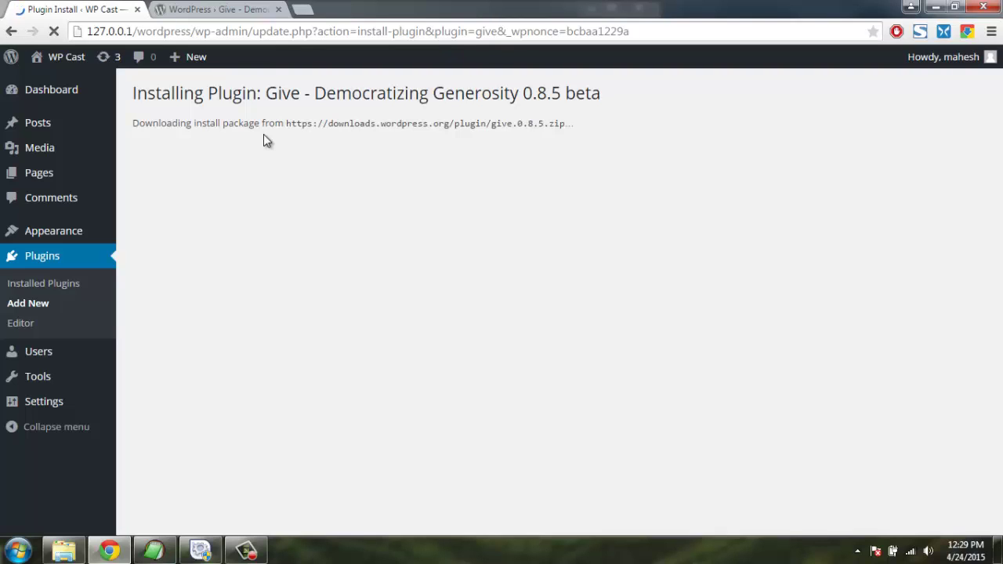
Review Give's feature list on wordpress.org, including PayPal Standard and Offline Payments
{"action": "left_click", "coordinate": [220, 9]}
{"action": "scroll", "coordinate": [67, 184], "scroll_direction": "down", "scroll_amount": 3}
{"action": "scroll", "coordinate": [67, 184], "scroll_direction": "down", "scroll_amount": 2}
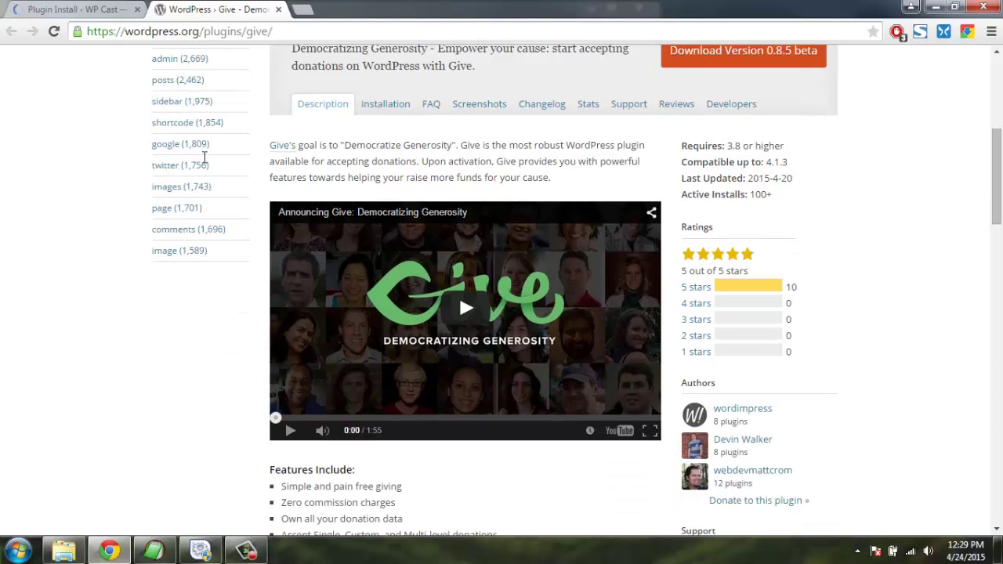
{"action": "scroll", "coordinate": [14, 185], "scroll_direction": "down", "scroll_amount": 5}
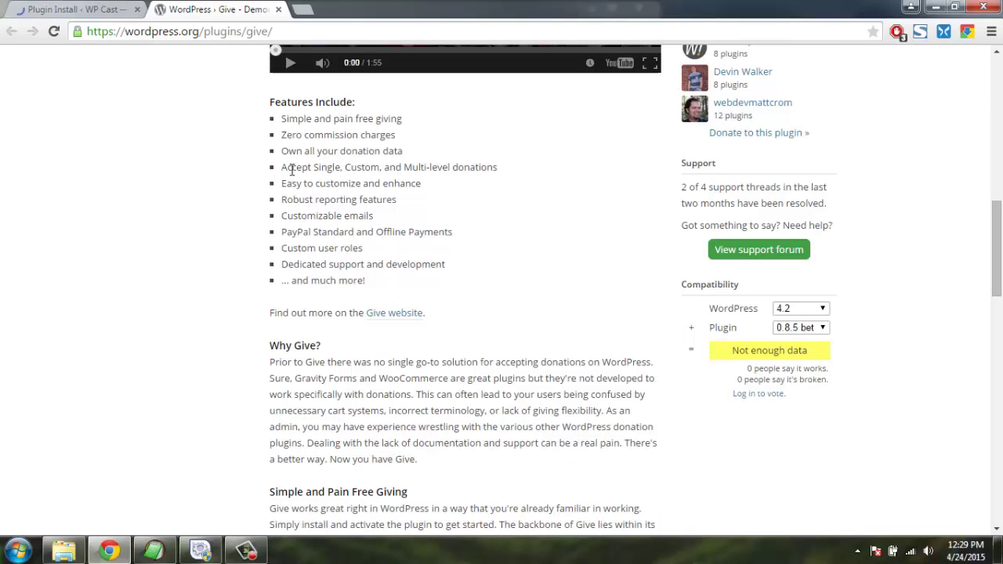
{"action": "left_click_drag", "start_coordinate": [282, 134], "coordinate": [335, 151]}
{"action": "left_click", "coordinate": [377, 204]}
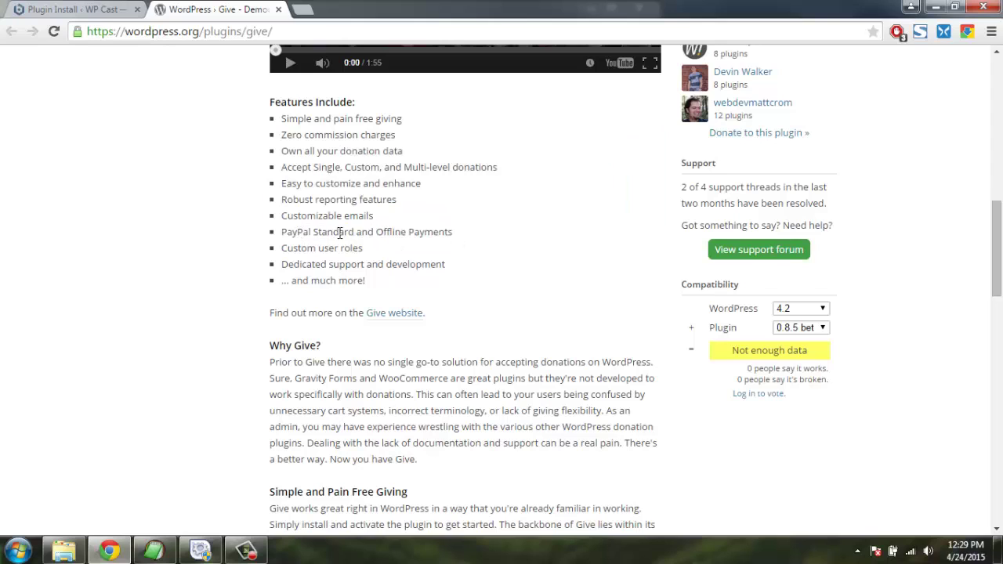
Activate the newly installed Give 0.8.5 beta plugin
{"action": "left_click", "coordinate": [118, 11]}
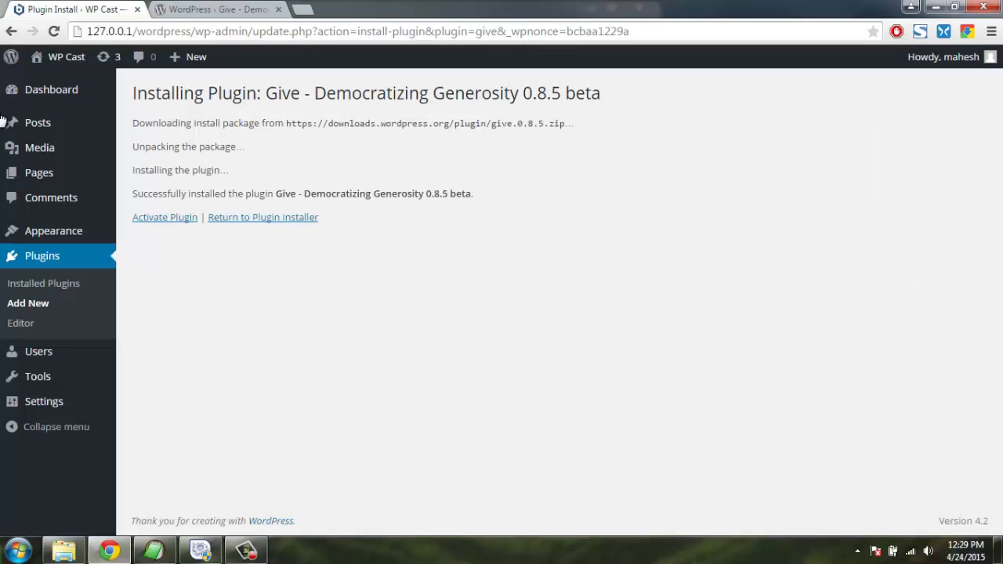
{"action": "left_click", "coordinate": [156, 216]}
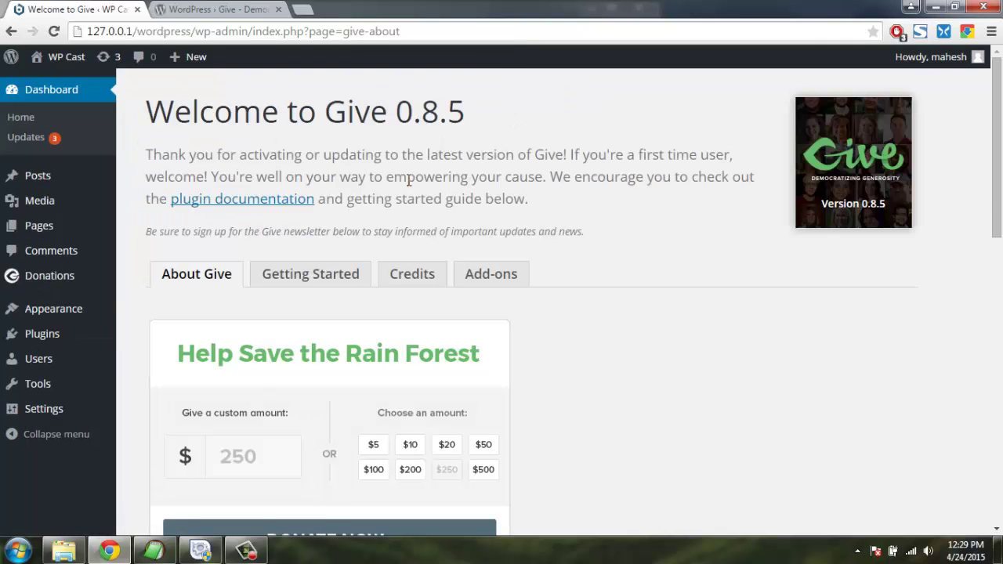
{"action": "scroll", "coordinate": [693, 200], "scroll_direction": "down", "scroll_amount": 4}
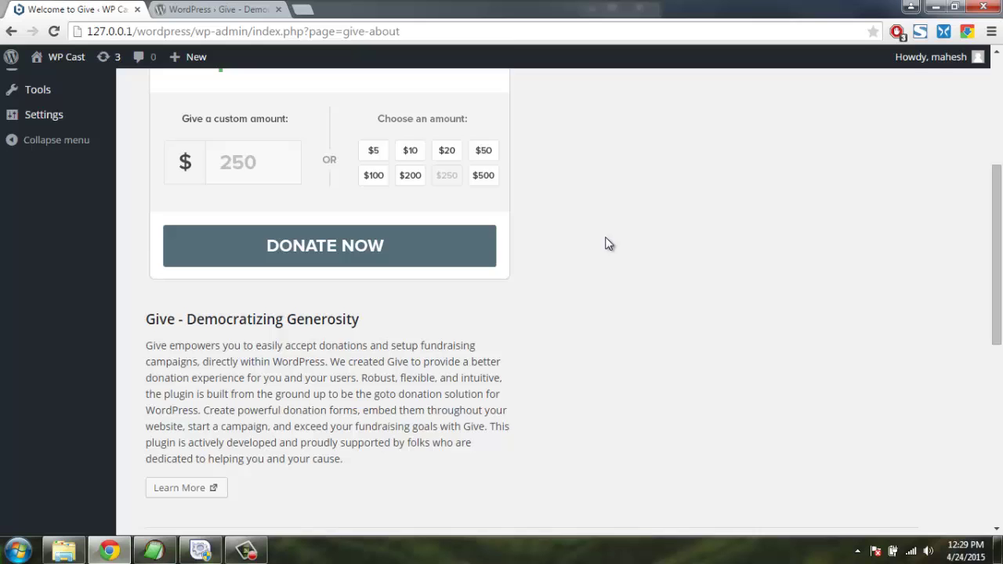
{"action": "scroll", "coordinate": [735, 240], "scroll_direction": "up", "scroll_amount": 3}
{"action": "scroll", "coordinate": [679, 233], "scroll_direction": "down", "scroll_amount": 2}
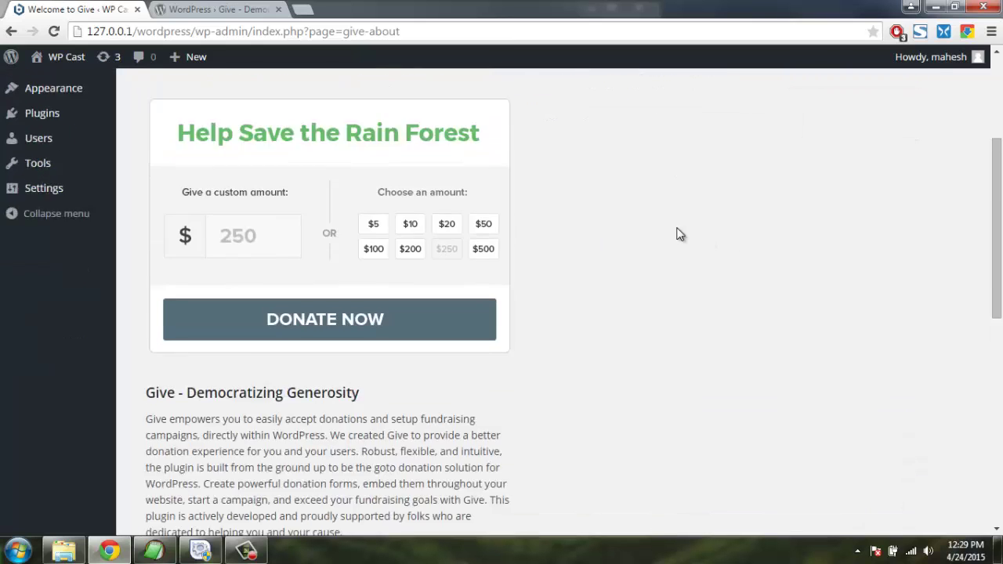
{"action": "scroll", "coordinate": [679, 233], "scroll_direction": "down", "scroll_amount": 2}
{"action": "scroll", "coordinate": [548, 196], "scroll_direction": "up", "scroll_amount": 2}
{"action": "scroll", "coordinate": [663, 242], "scroll_direction": "down", "scroll_amount": 7}
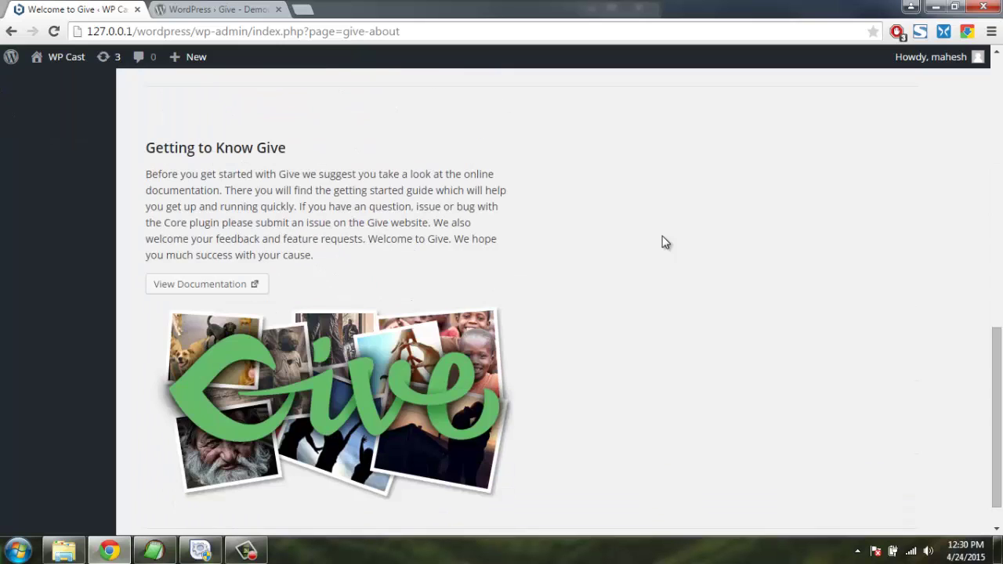
{"action": "scroll", "coordinate": [663, 243], "scroll_direction": "down", "scroll_amount": 1}
{"action": "scroll", "coordinate": [663, 242], "scroll_direction": "up", "scroll_amount": 10}
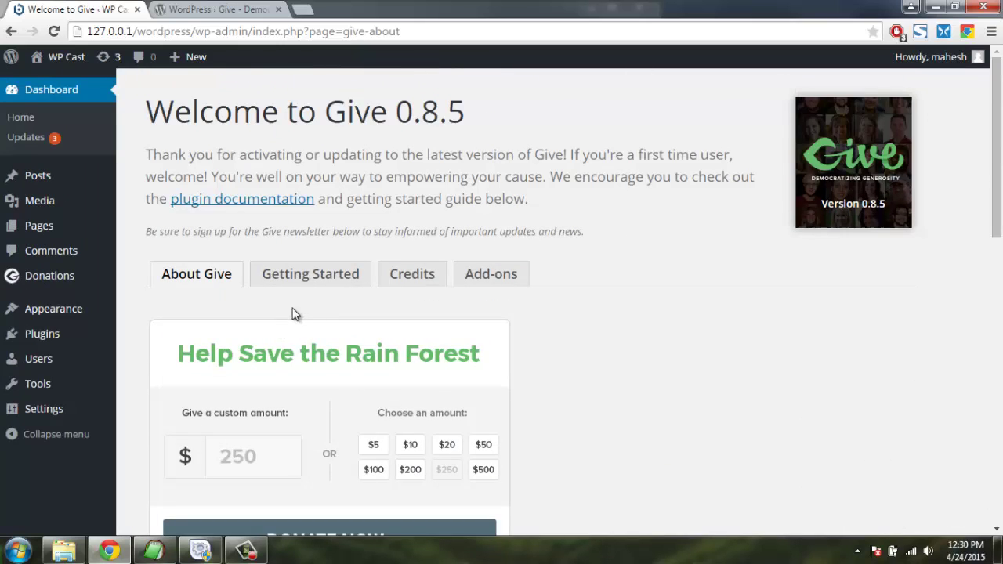
{"action": "scroll", "coordinate": [330, 313], "scroll_direction": "down", "scroll_amount": 1}
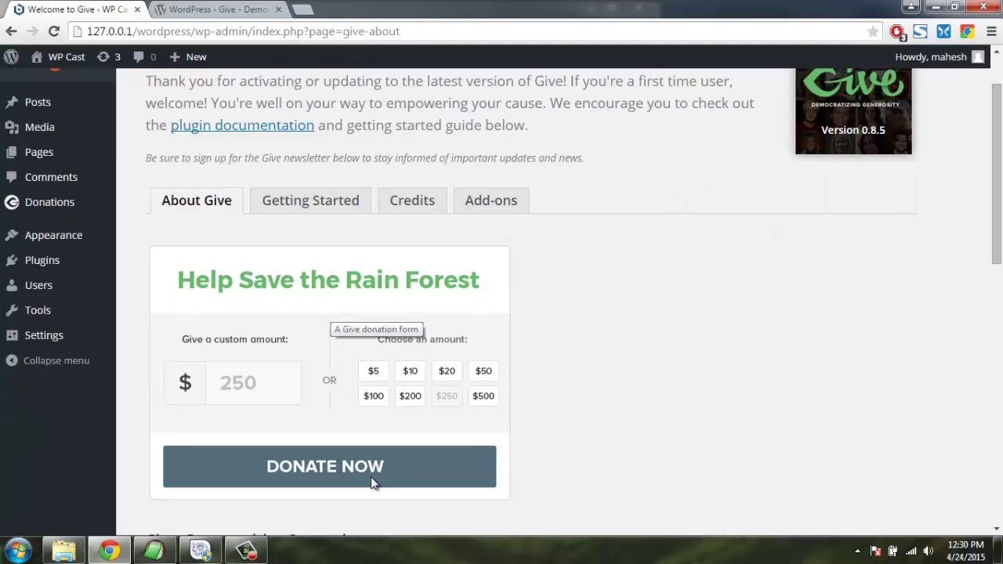
Bring up Give's Getting Started Guide and read Steps 1 and 2
{"action": "left_click", "coordinate": [288, 205]}
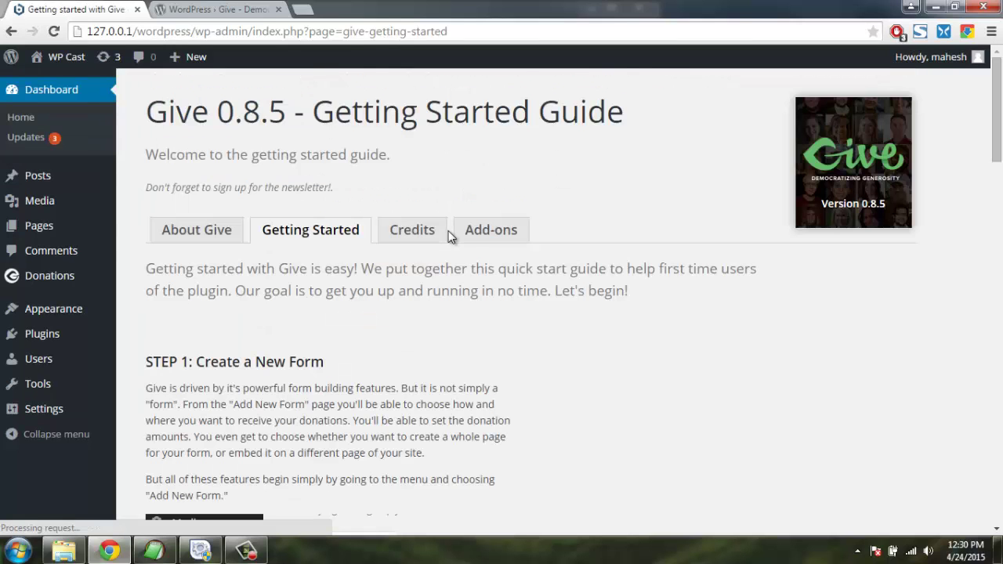
{"action": "scroll", "coordinate": [455, 243], "scroll_direction": "down", "scroll_amount": 5}
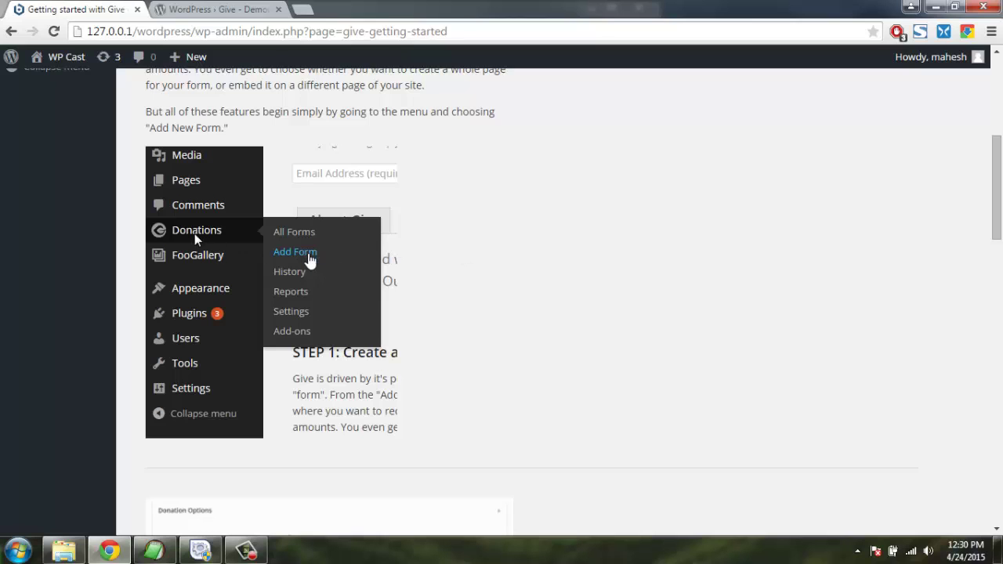
{"action": "scroll", "coordinate": [447, 204], "scroll_direction": "up", "scroll_amount": 5}
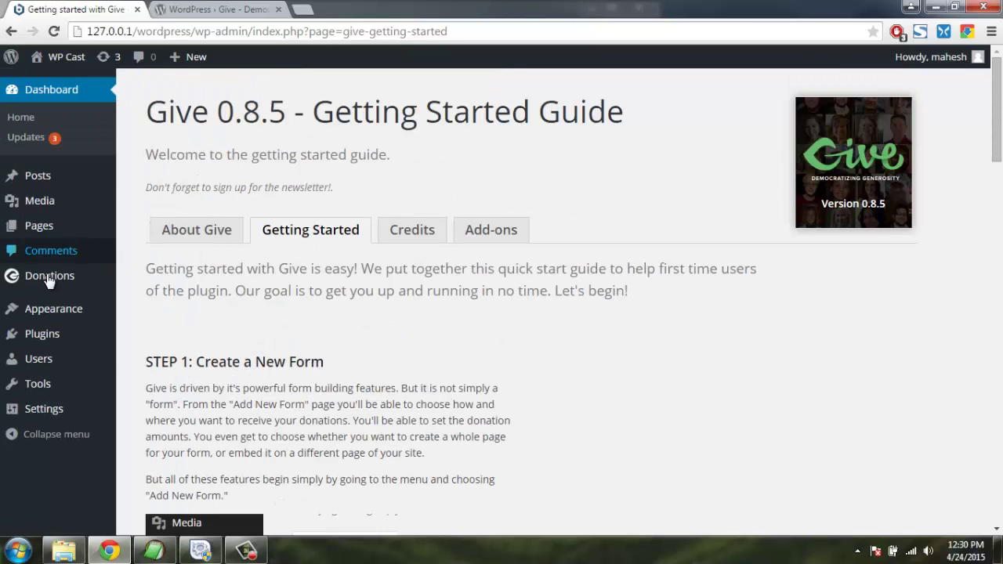
{"action": "scroll", "coordinate": [542, 277], "scroll_direction": "down", "scroll_amount": 4}
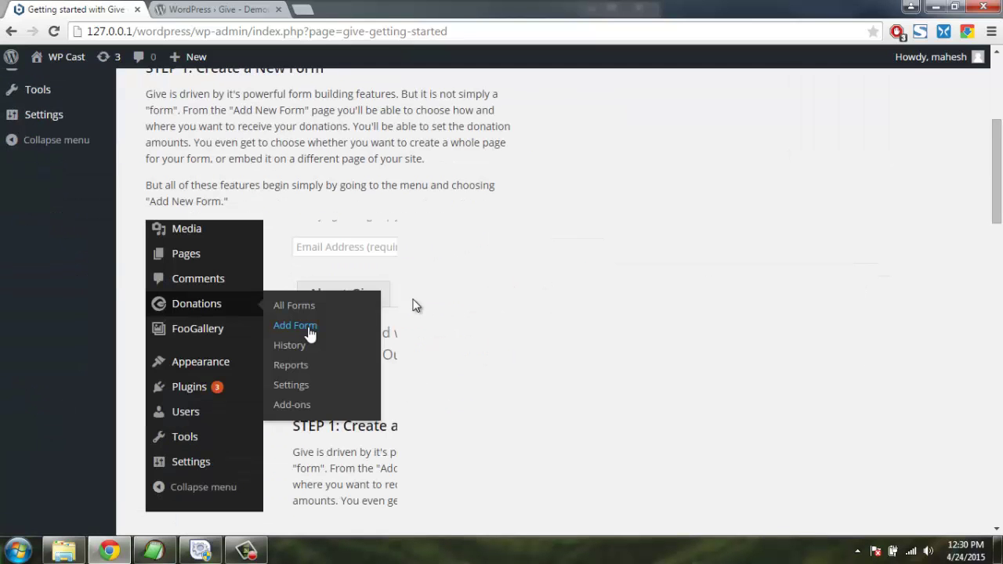
{"action": "scroll", "coordinate": [529, 294], "scroll_direction": "down", "scroll_amount": 7}
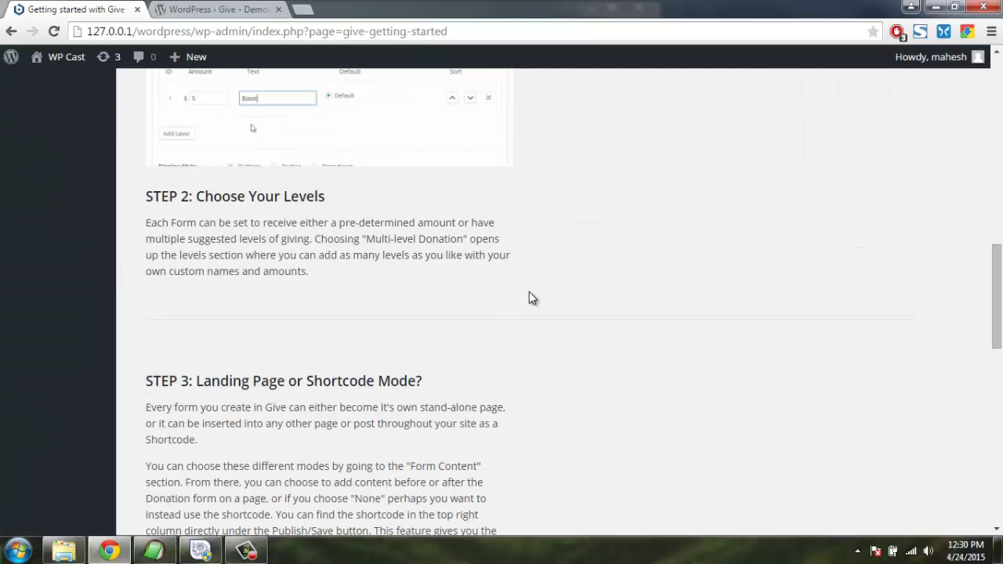
{"action": "left_click_drag", "start_coordinate": [206, 224], "coordinate": [336, 240]}
{"action": "left_click", "coordinate": [407, 271]}
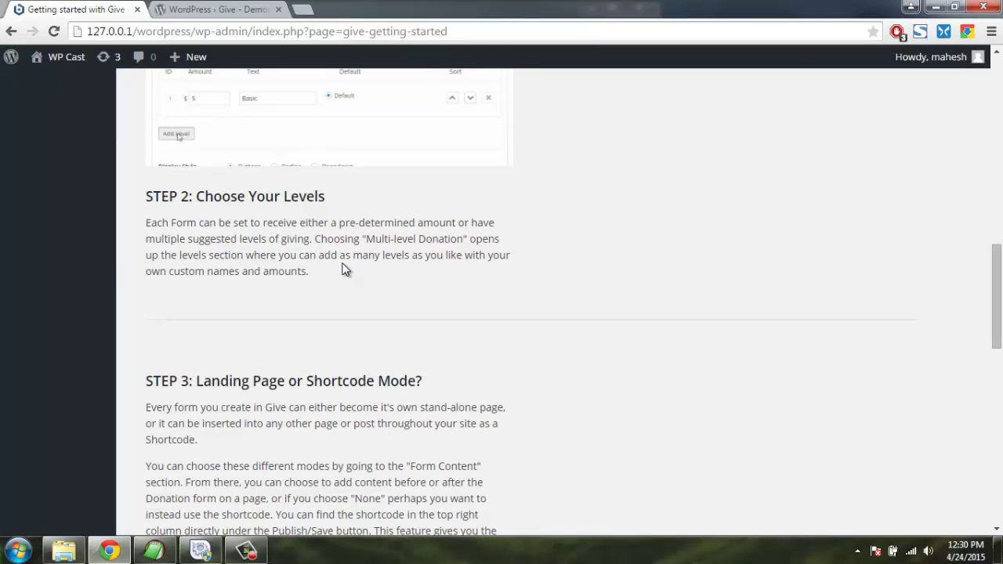
Read through Steps 3 and 4 of the guide, then scroll back up
{"action": "scroll", "coordinate": [532, 248], "scroll_direction": "down", "scroll_amount": 2}
{"action": "left_click_drag", "start_coordinate": [220, 235], "coordinate": [443, 241]}
{"action": "left_click", "coordinate": [523, 240]}
{"action": "scroll", "coordinate": [526, 240], "scroll_direction": "down", "scroll_amount": 2}
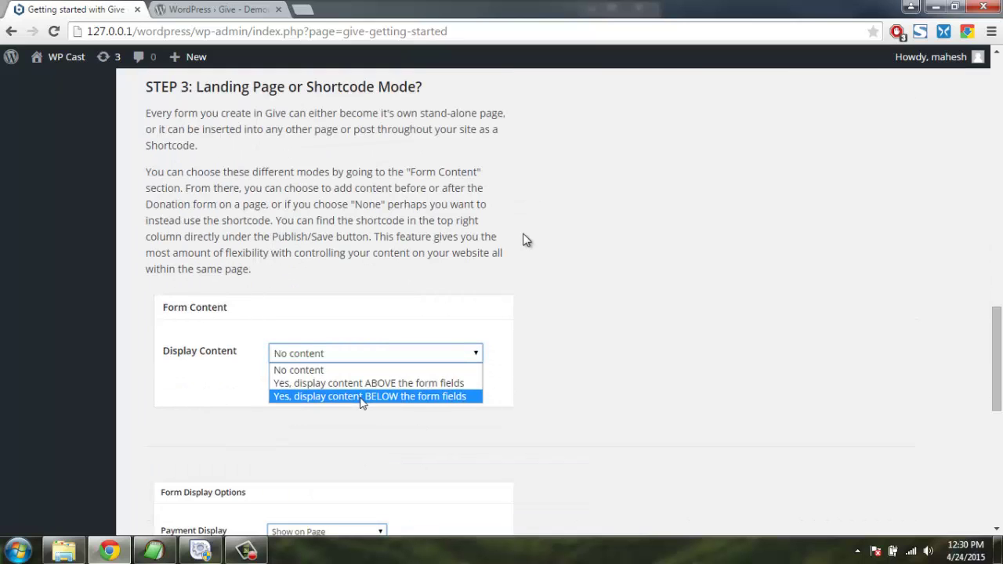
{"action": "left_click_drag", "start_coordinate": [147, 171], "coordinate": [264, 269]}
{"action": "left_click", "coordinate": [265, 269]}
{"action": "scroll", "coordinate": [549, 242], "scroll_direction": "down", "scroll_amount": 4}
{"action": "scroll", "coordinate": [549, 241], "scroll_direction": "down", "scroll_amount": 3}
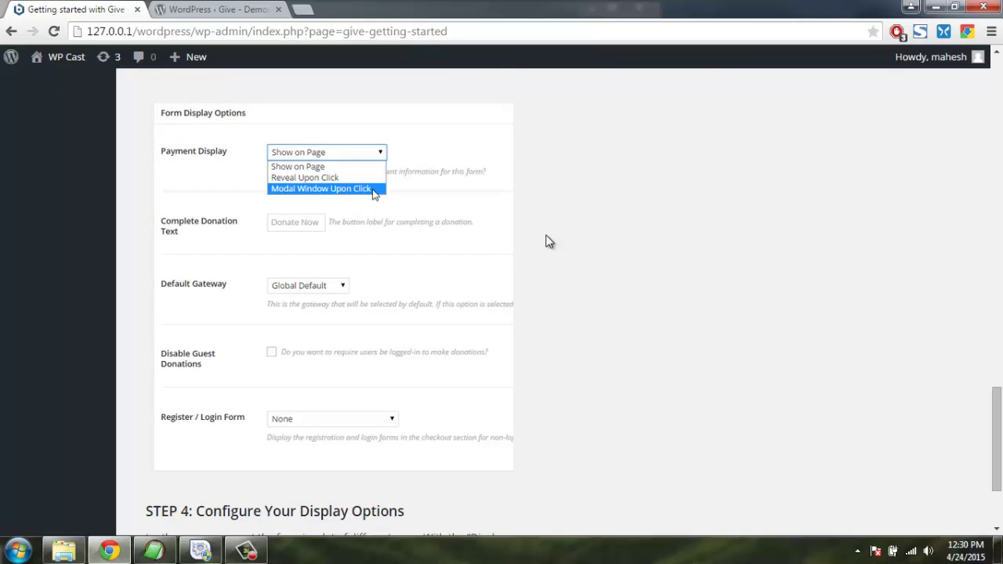
{"action": "scroll", "coordinate": [549, 241], "scroll_direction": "up", "scroll_amount": 20}
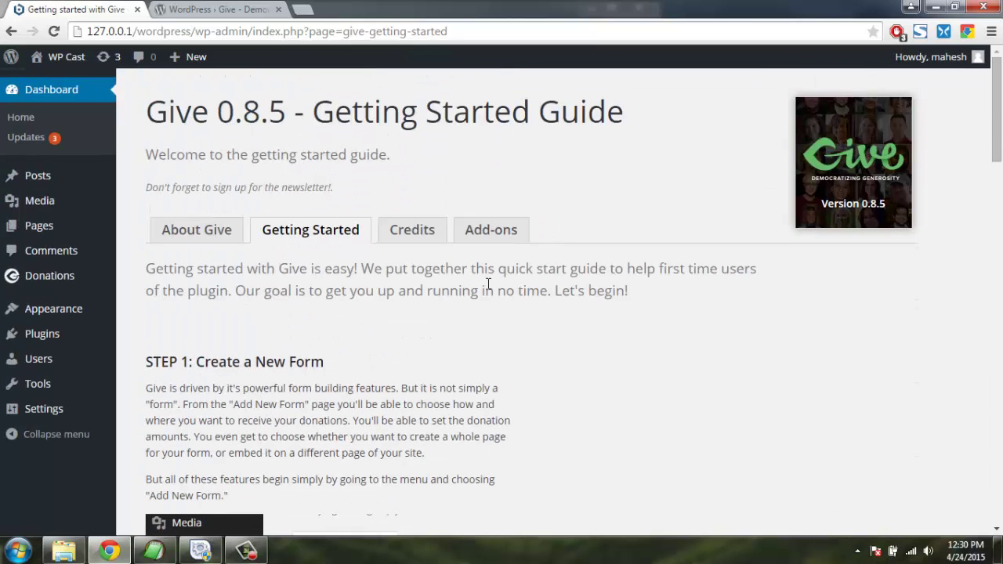
Browse the Give add-on cards, then start a new empty donation form
{"action": "left_click", "coordinate": [494, 235]}
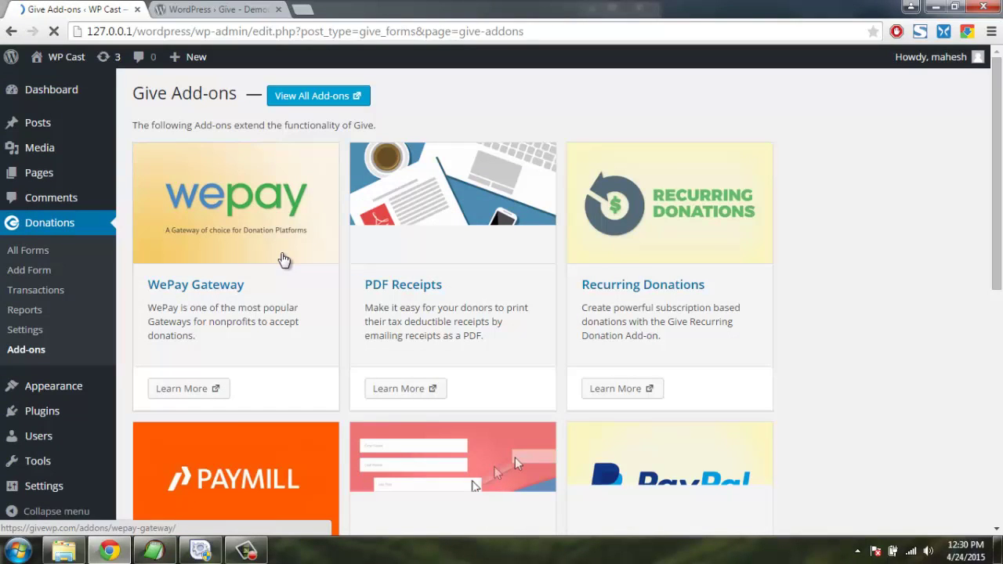
{"action": "scroll", "coordinate": [717, 369], "scroll_direction": "down", "scroll_amount": 3}
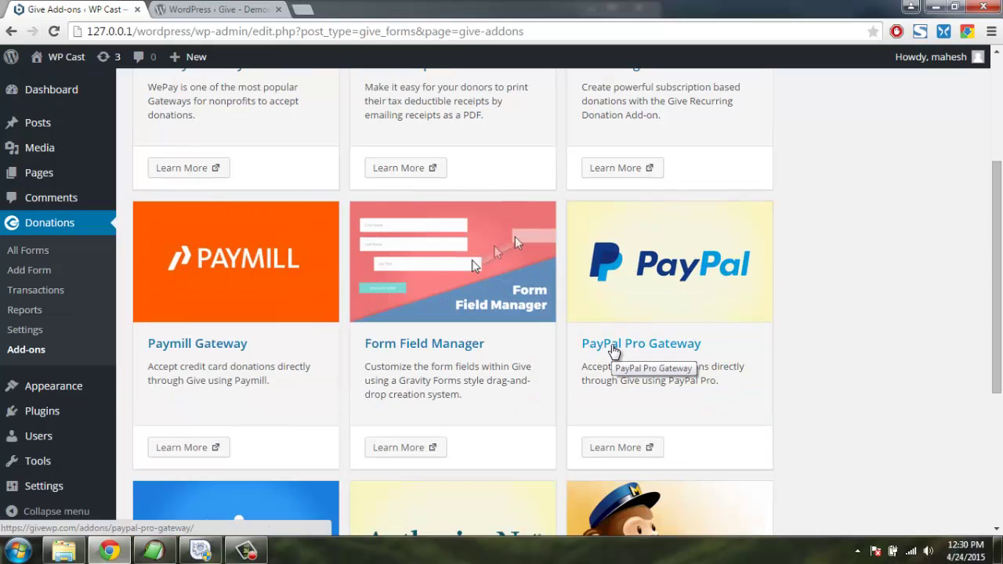
{"action": "scroll", "coordinate": [869, 269], "scroll_direction": "down", "scroll_amount": 3}
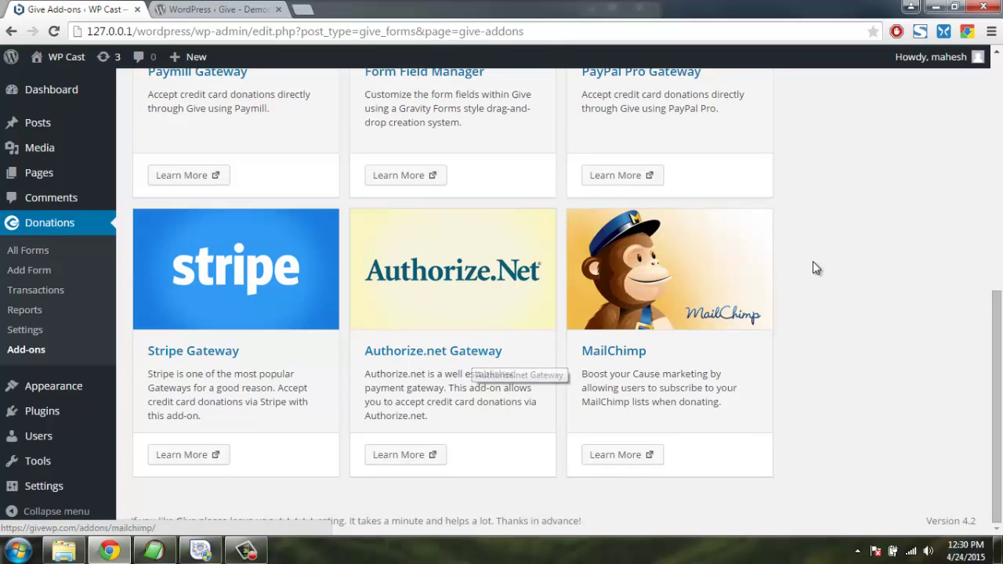
{"action": "scroll", "coordinate": [827, 255], "scroll_direction": "up", "scroll_amount": 4}
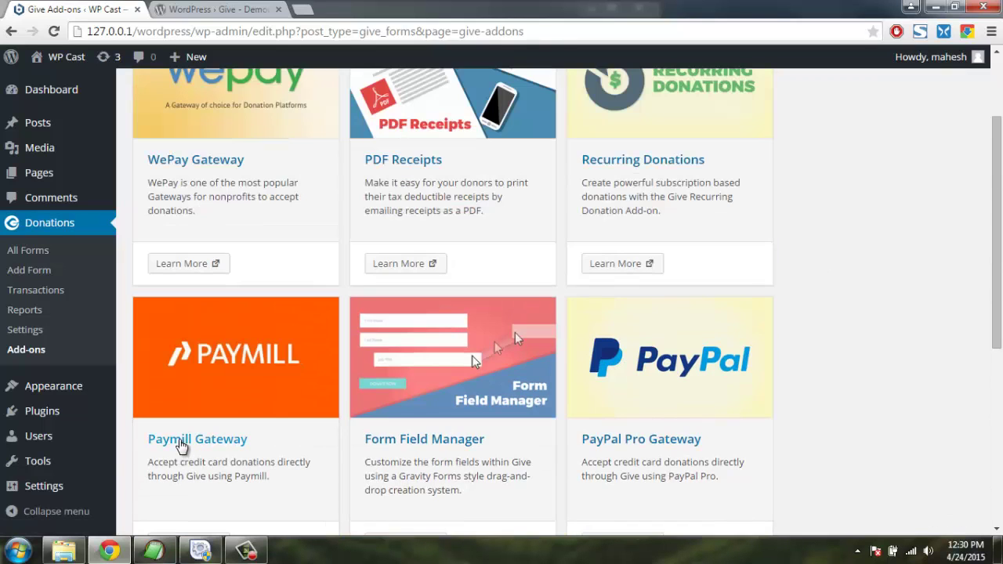
{"action": "scroll", "coordinate": [342, 427], "scroll_direction": "up", "scroll_amount": 2}
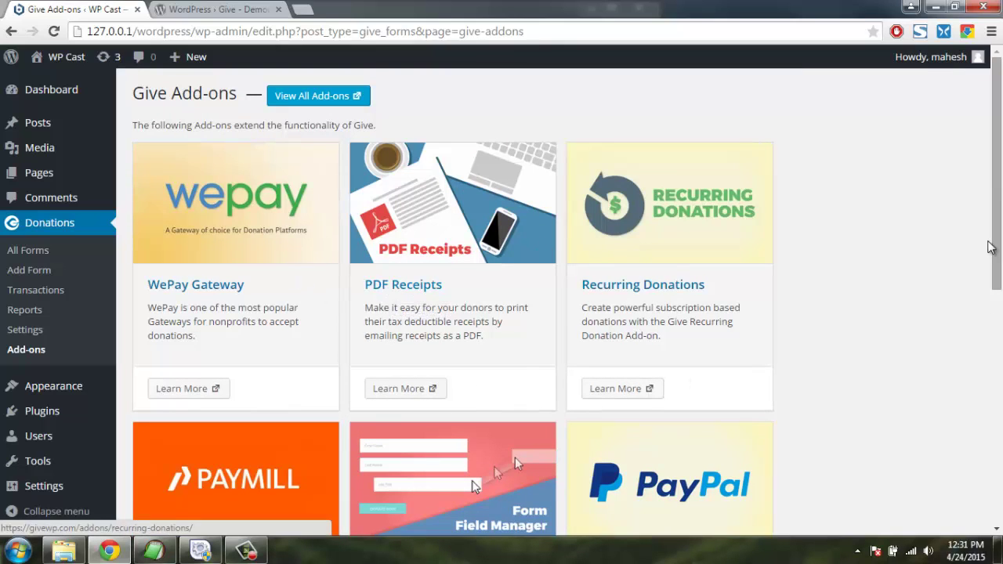
{"action": "left_click", "coordinate": [29, 269]}
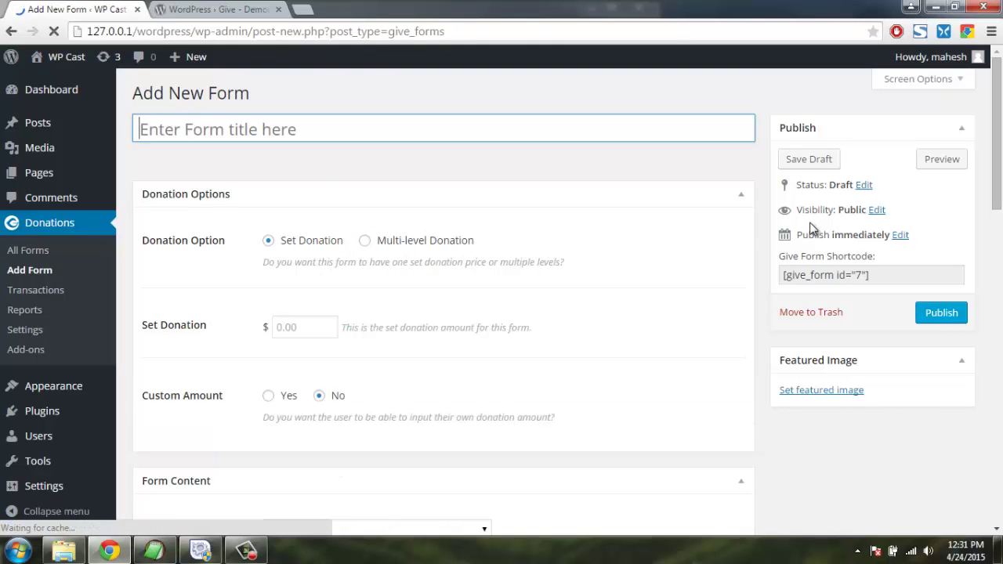
Title the form 'Donate for Wildlife Fund', make it multi-level, and set level 1 to $5 'Food for a day'
{"action": "left_click", "coordinate": [365, 240]}
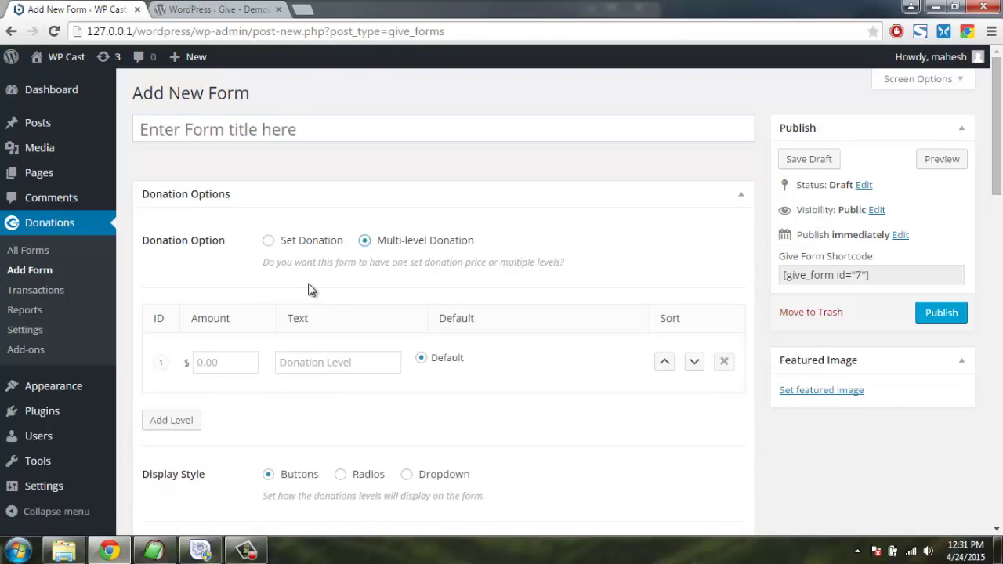
{"action": "left_click", "coordinate": [203, 130]}
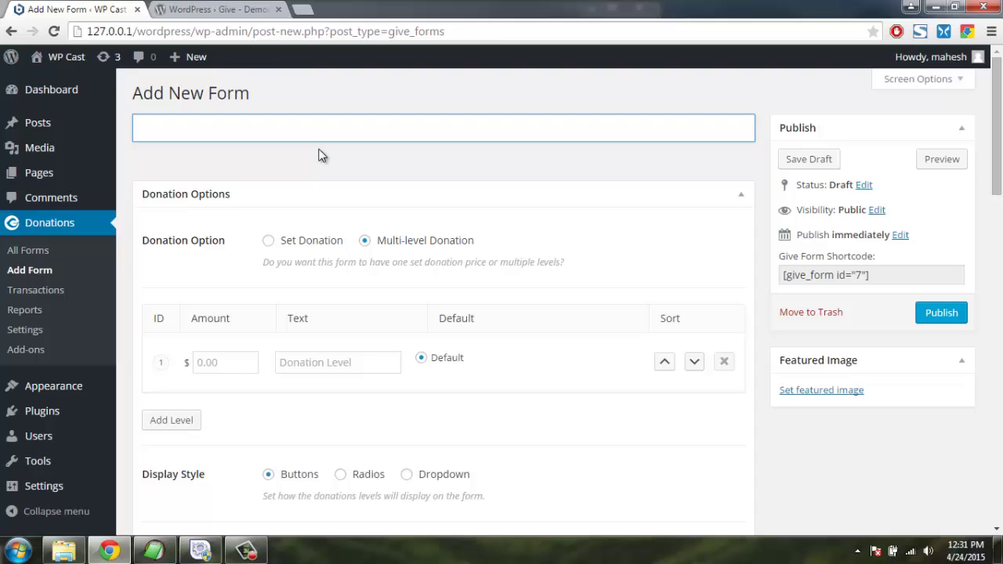
{"action": "type", "text": "Donate for "}
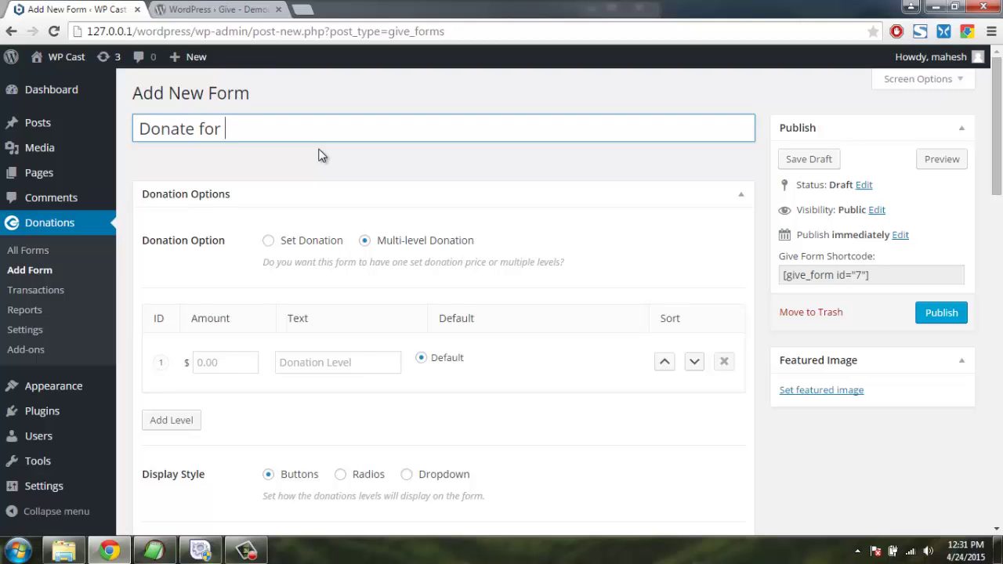
{"action": "type", "text": "Wildlife"}
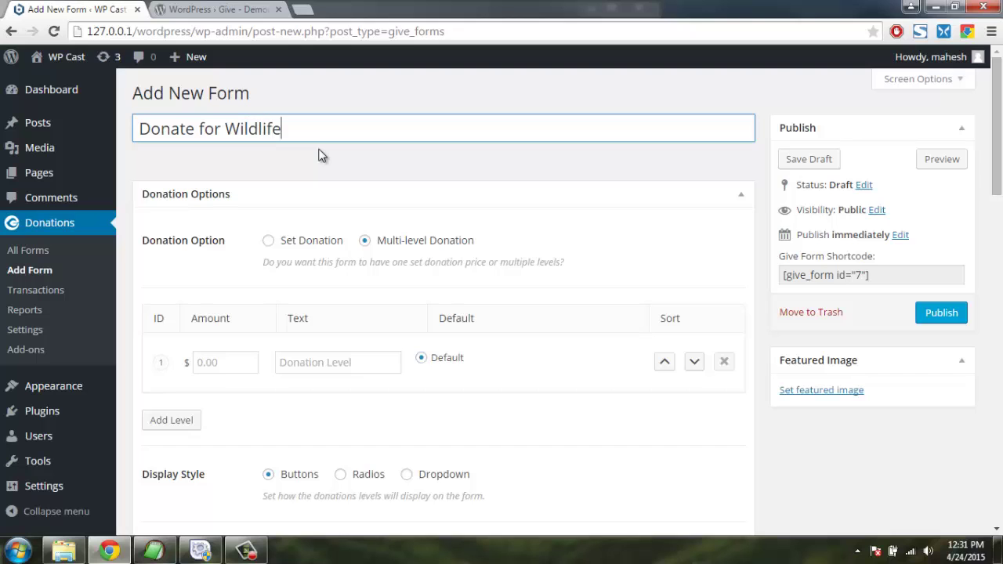
{"action": "type", "text": " Fund"}
{"action": "scroll", "coordinate": [319, 155], "scroll_direction": "down", "scroll_amount": 2}
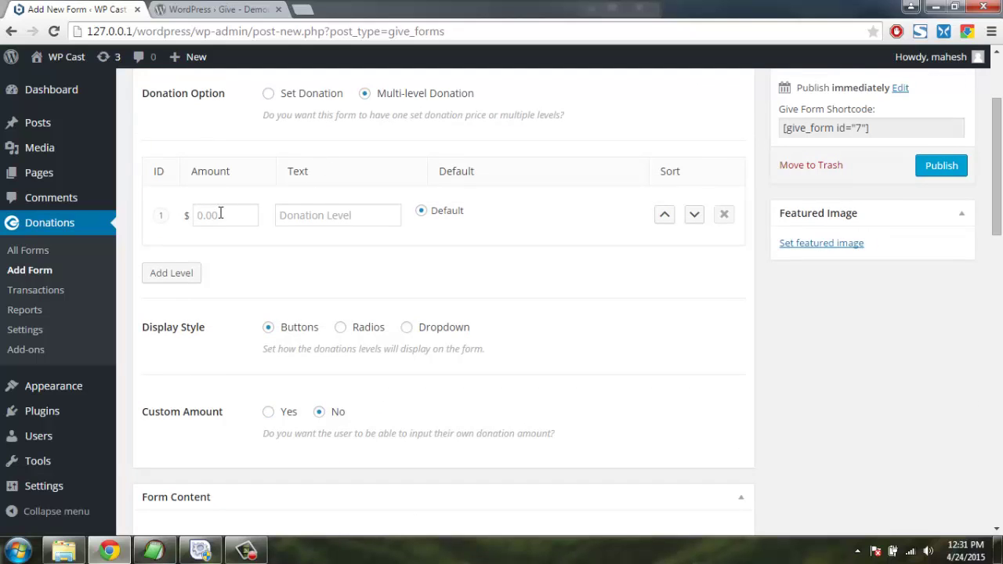
{"action": "left_click", "coordinate": [247, 210]}
{"action": "type", "text": "5"}
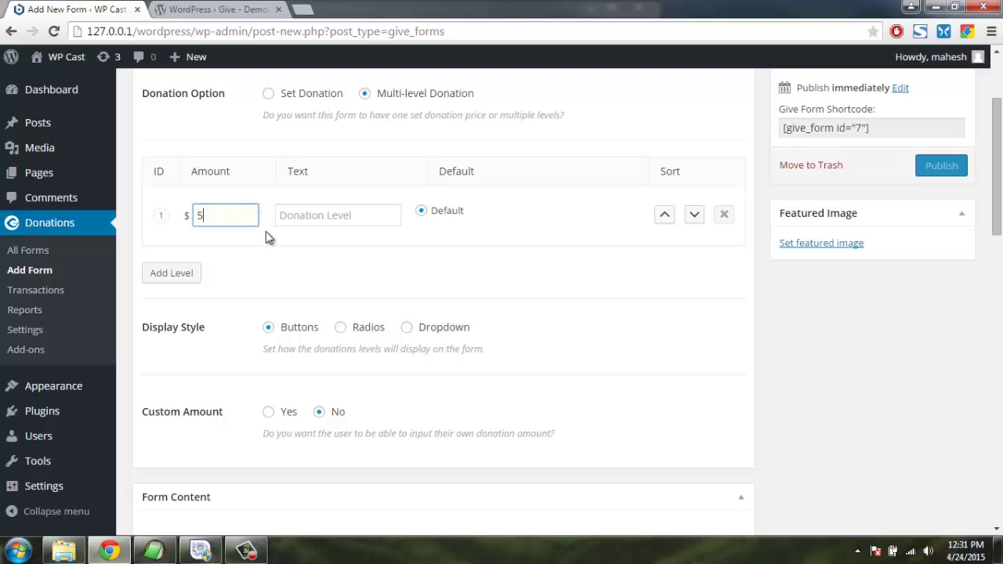
{"action": "left_click", "coordinate": [327, 218]}
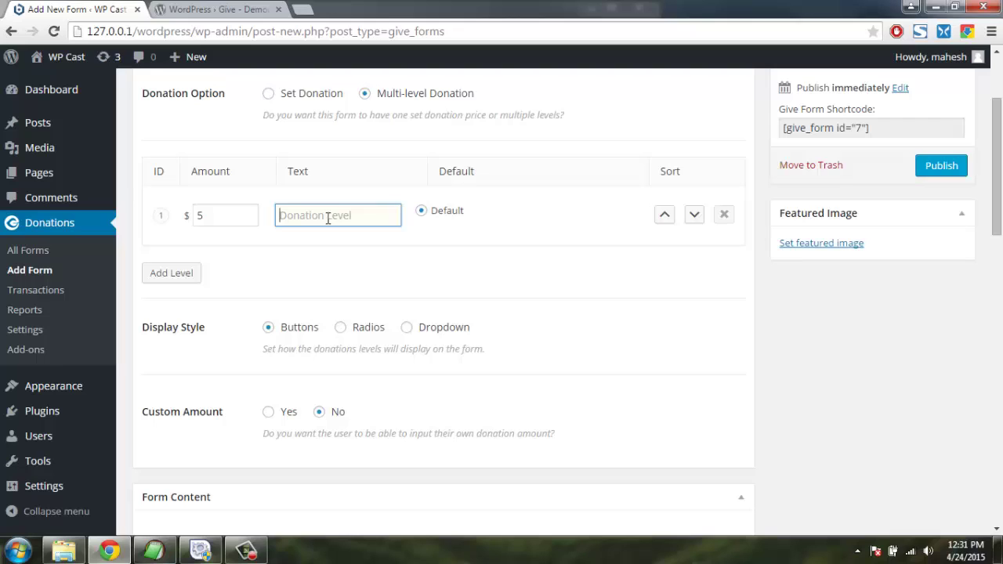
{"action": "type", "text": "Food for a day"}
Add two more levels: $50 'Food for a week' and $100 'Food for 2 weeks'
{"action": "left_click", "coordinate": [188, 278]}
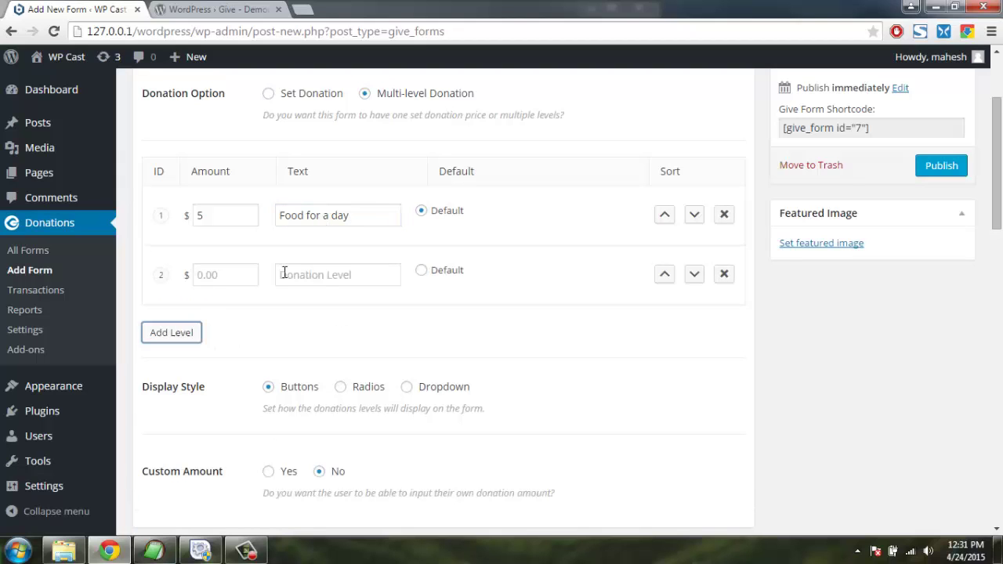
{"action": "left_click", "coordinate": [228, 276]}
{"action": "type", "text": "50"}
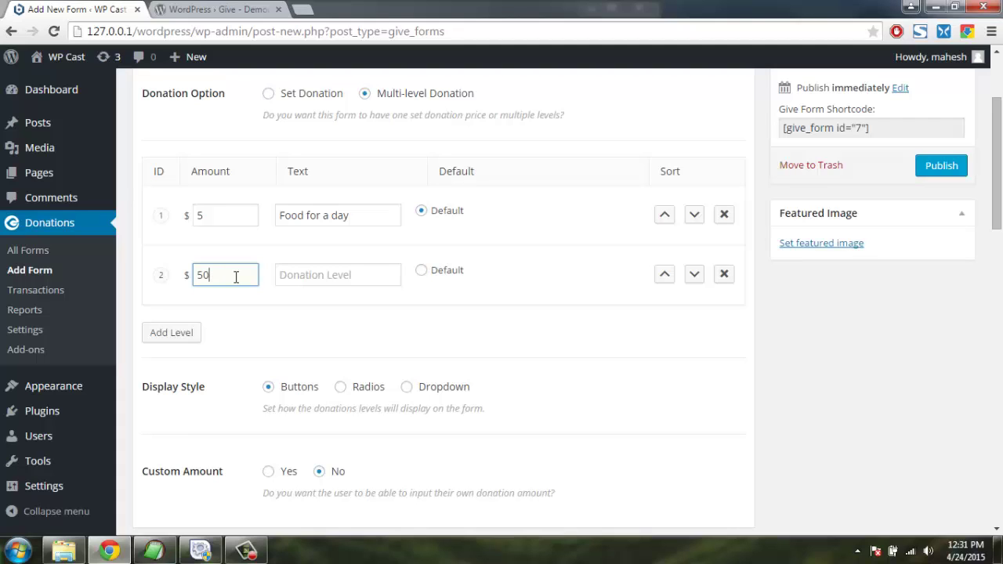
{"action": "left_click", "coordinate": [305, 280]}
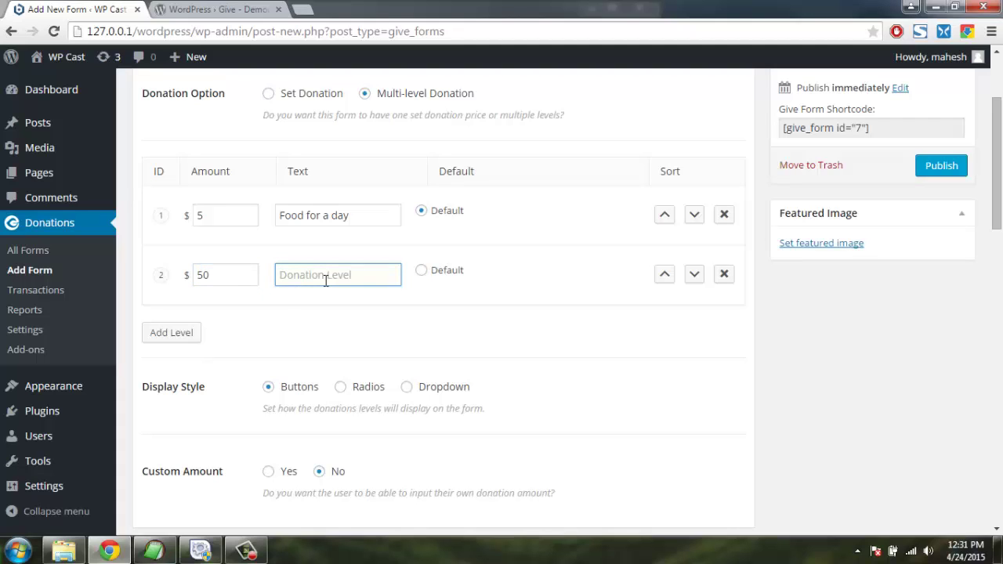
{"action": "type", "text": "Food for a week"}
{"action": "left_click", "coordinate": [175, 337]}
{"action": "left_click", "coordinate": [224, 334]}
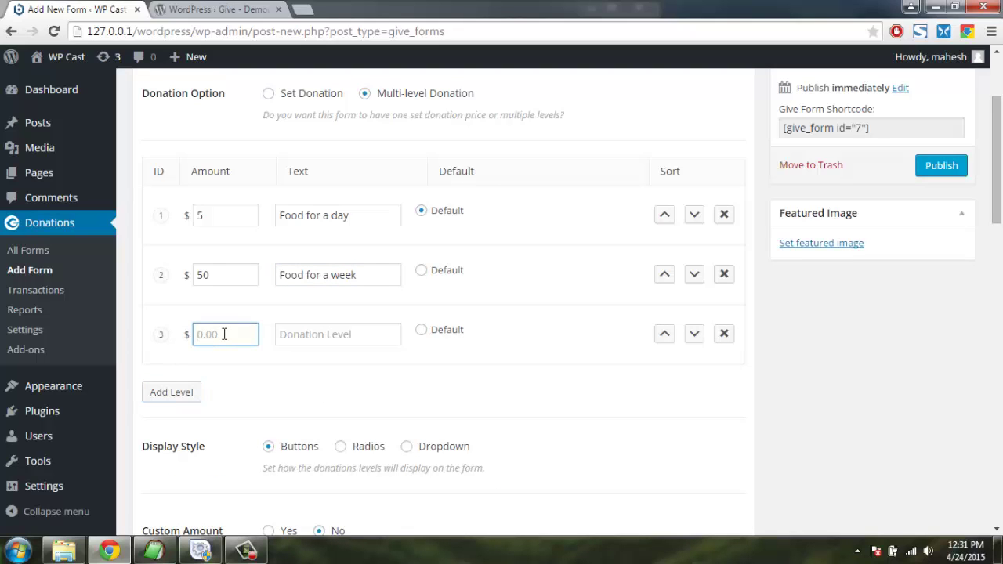
{"action": "type", "text": "100"}
{"action": "left_click", "coordinate": [339, 342]}
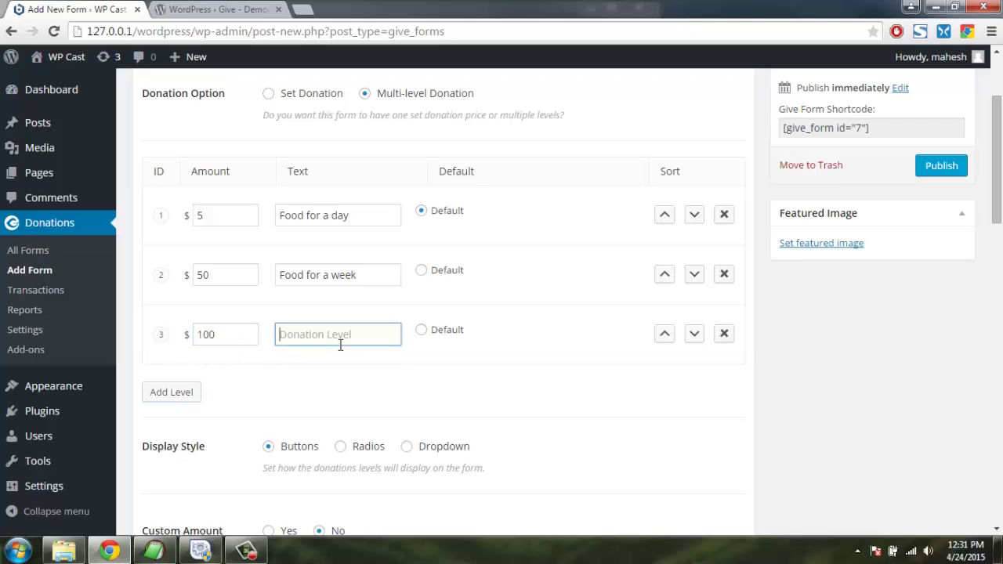
{"action": "type", "text": "Food for 2 weeks"}
Set Display Content to 'Yes, display content BELOW the form fields', keeping Payment Fields on Show on Page
{"action": "scroll", "coordinate": [337, 349], "scroll_direction": "down", "scroll_amount": 3}
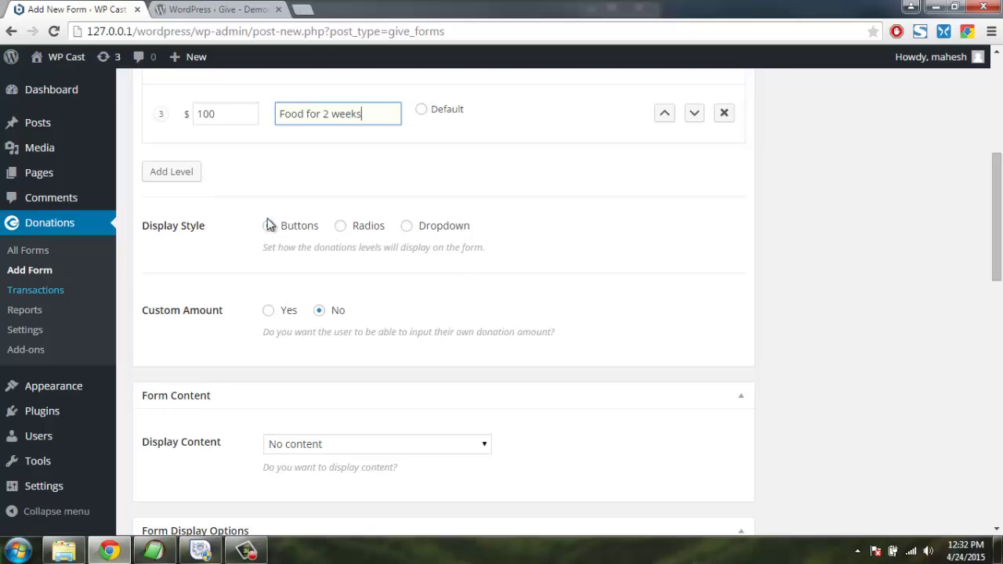
{"action": "scroll", "coordinate": [219, 246], "scroll_direction": "down", "scroll_amount": 3}
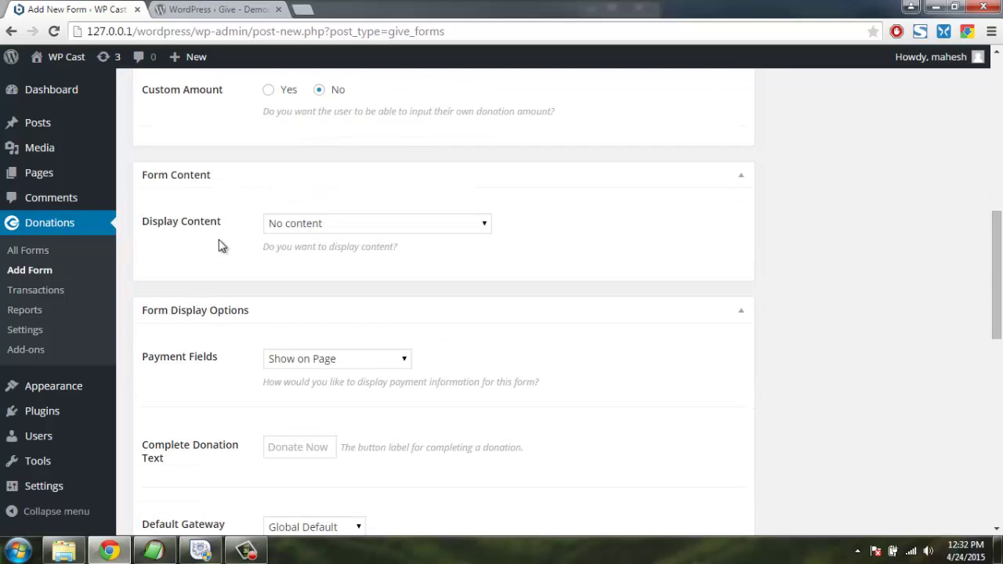
{"action": "left_click", "coordinate": [313, 230]}
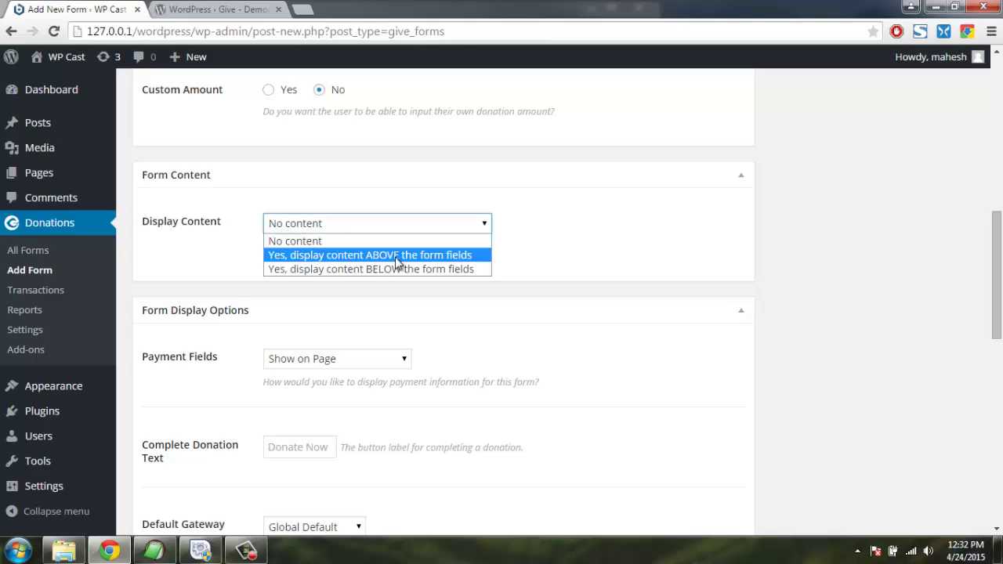
{"action": "left_click", "coordinate": [448, 270]}
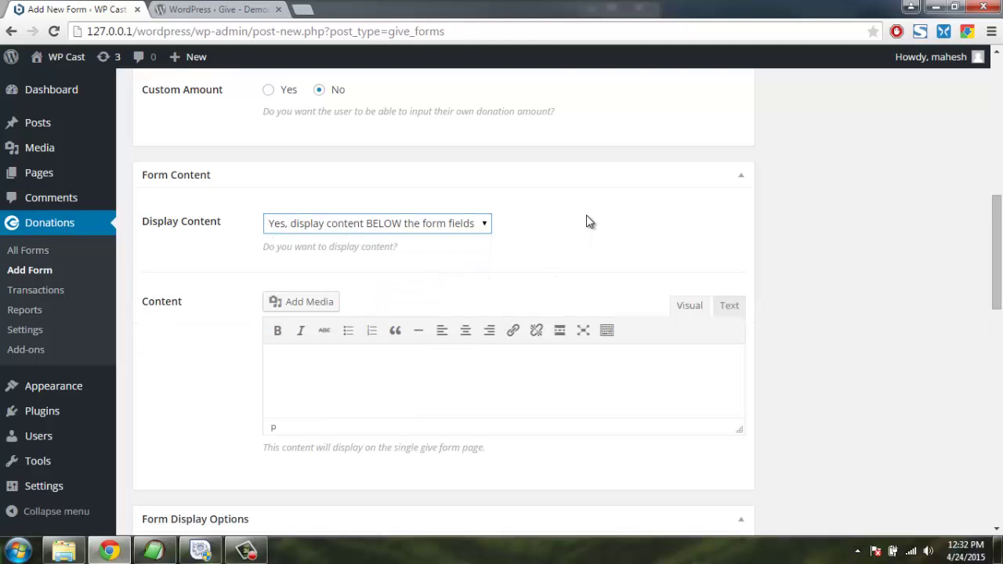
{"action": "scroll", "coordinate": [558, 293], "scroll_direction": "down", "scroll_amount": 2}
{"action": "left_click", "coordinate": [298, 237]}
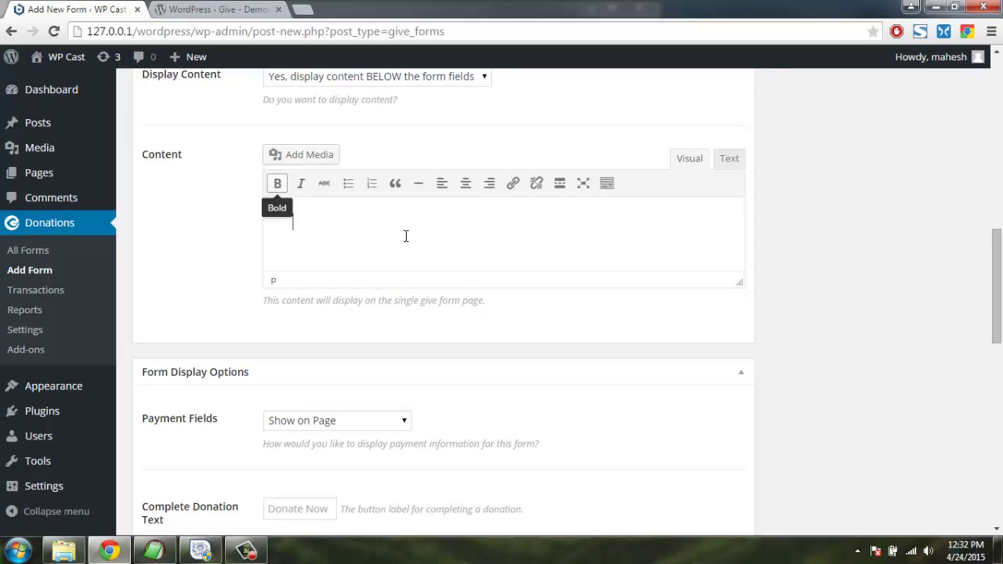
{"action": "scroll", "coordinate": [479, 249], "scroll_direction": "down", "scroll_amount": 3}
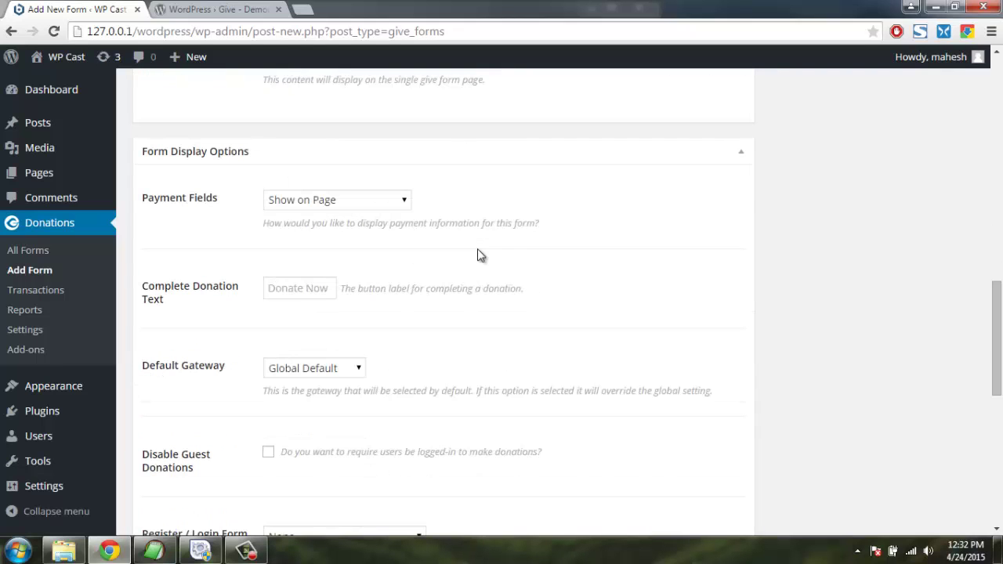
{"action": "left_click", "coordinate": [320, 201]}
{"action": "left_click", "coordinate": [320, 201]}
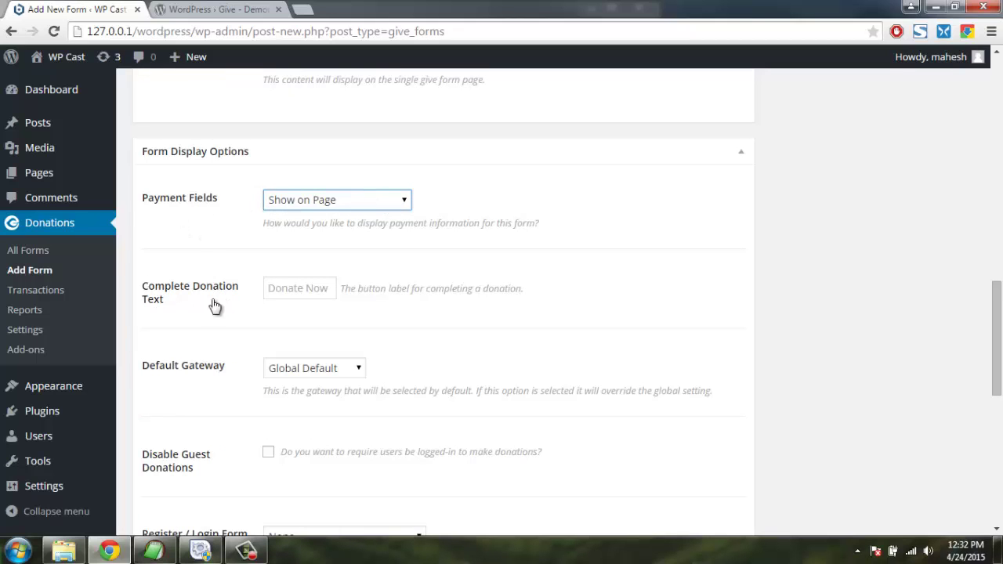
{"action": "scroll", "coordinate": [665, 286], "scroll_direction": "down", "scroll_amount": 2}
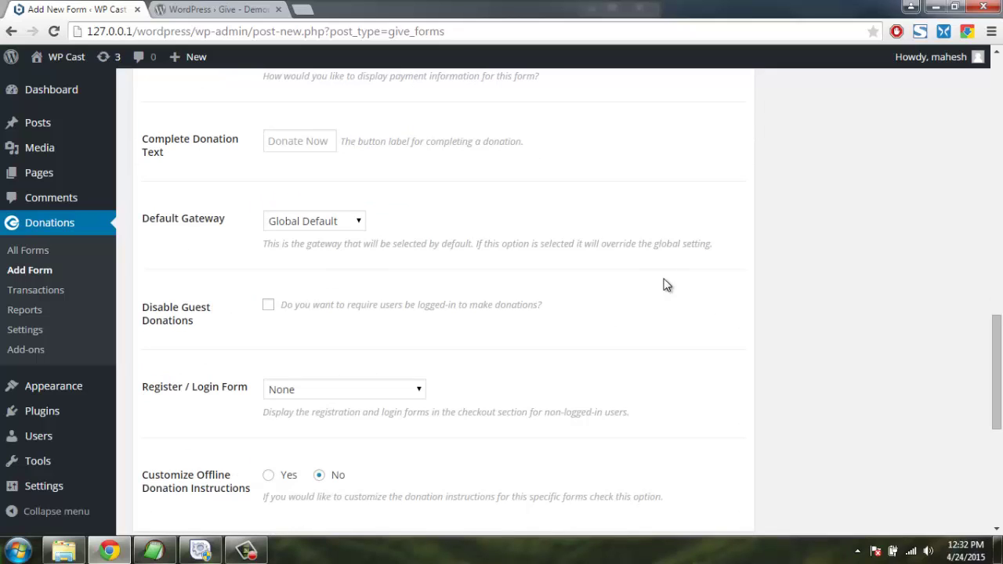
Choose Test Payment as the form's default gateway
{"action": "left_click", "coordinate": [330, 141]}
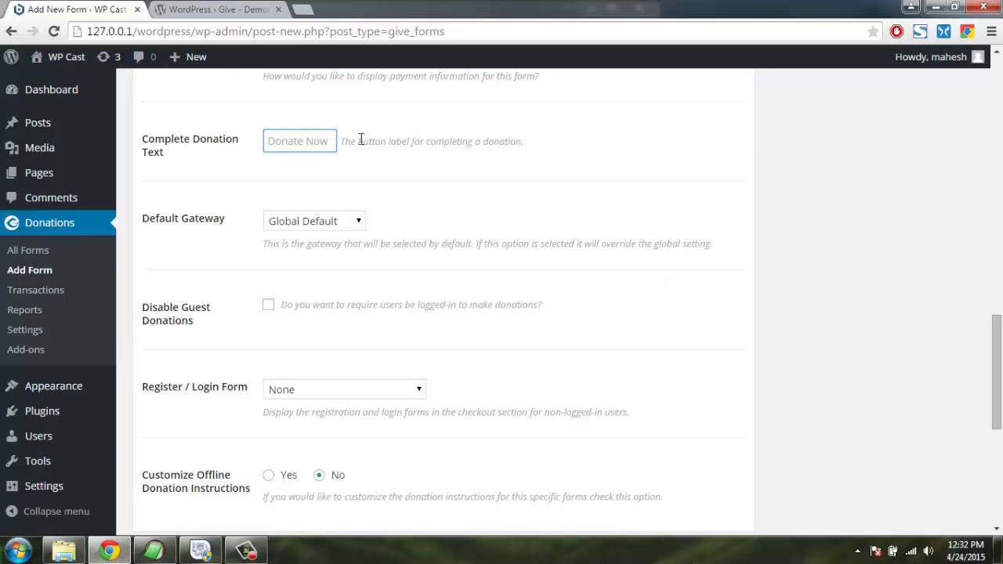
{"action": "left_click", "coordinate": [296, 226]}
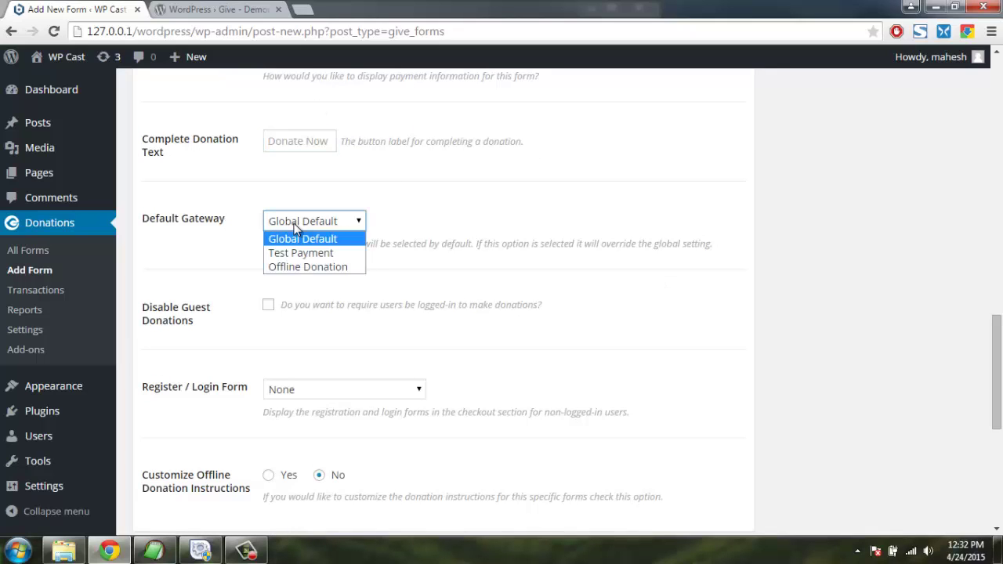
{"action": "left_click", "coordinate": [302, 253]}
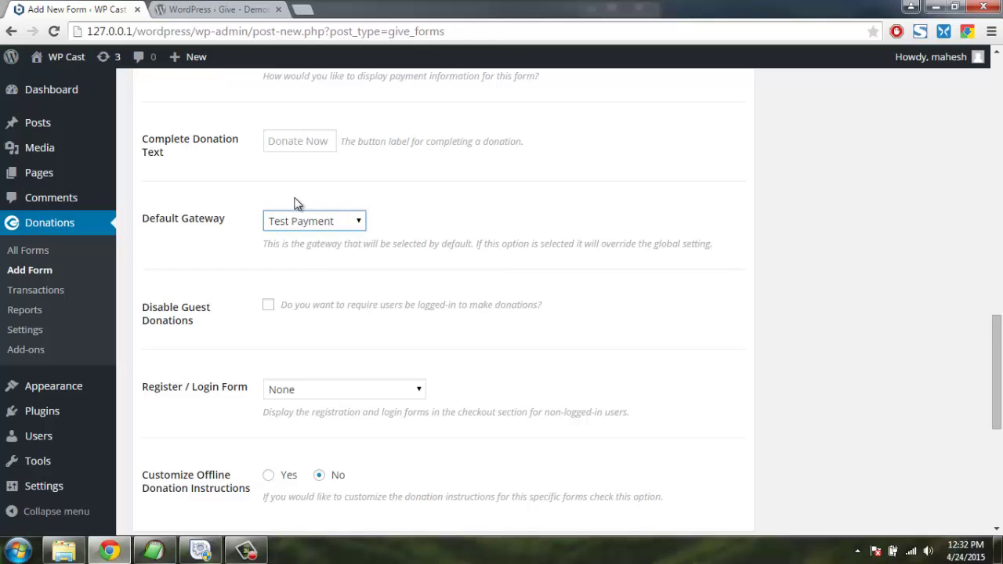
{"action": "scroll", "coordinate": [499, 227], "scroll_direction": "down", "scroll_amount": 2}
{"action": "scroll", "coordinate": [499, 222], "scroll_direction": "up", "scroll_amount": 1}
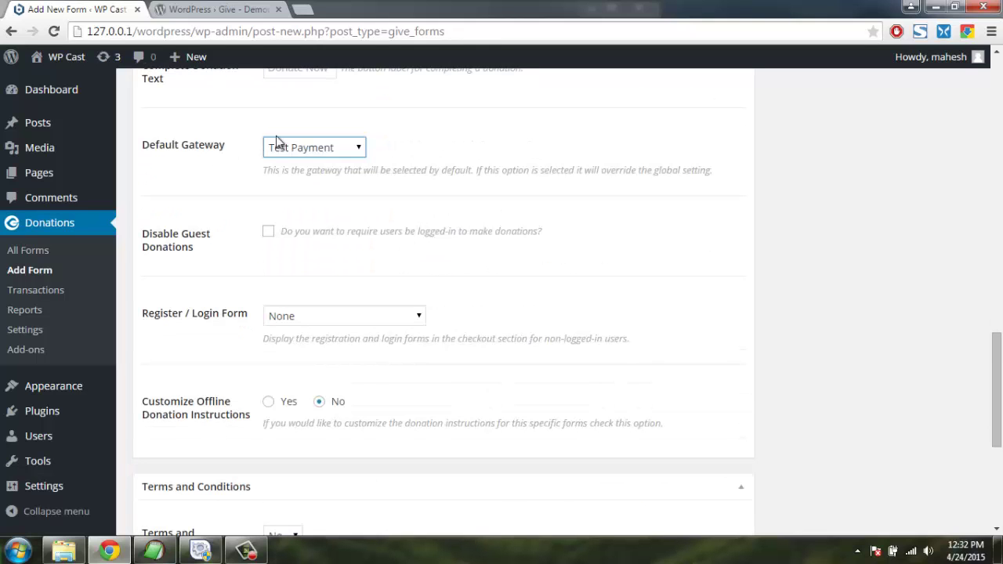
{"action": "left_click", "coordinate": [302, 149]}
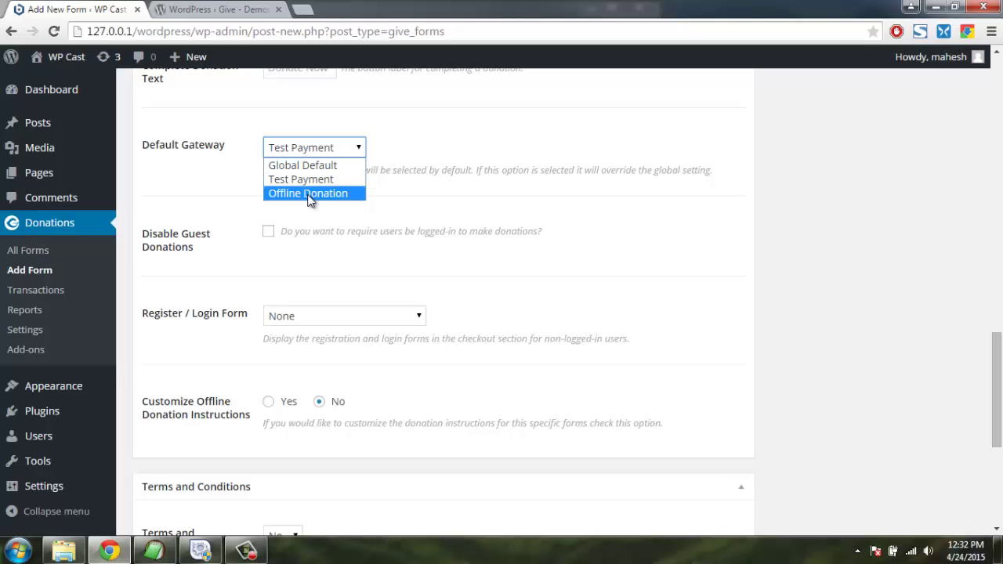
{"action": "left_click", "coordinate": [303, 181]}
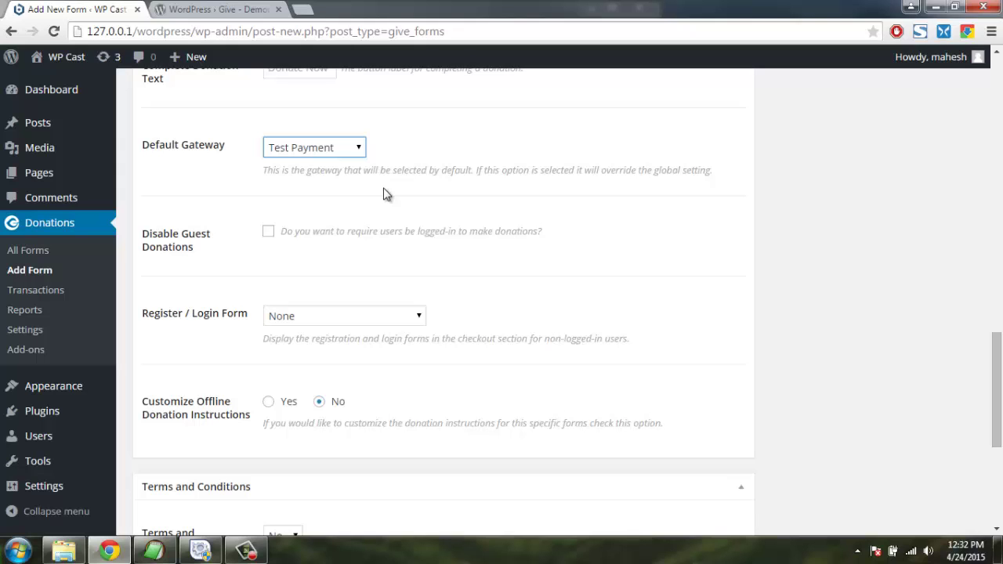
Leave the Terms and Conditions option set to No
{"action": "scroll", "coordinate": [384, 193], "scroll_direction": "down", "scroll_amount": 1}
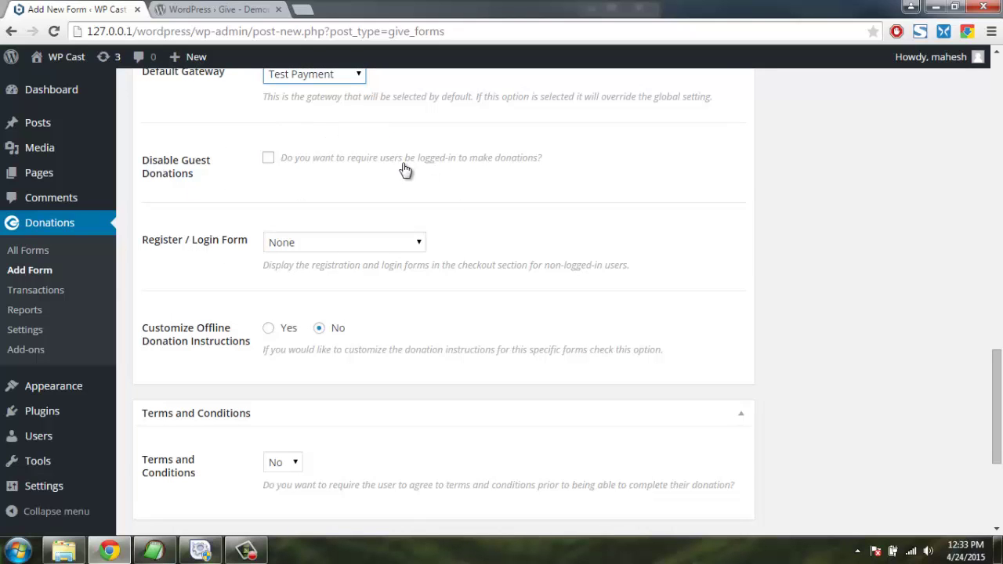
{"action": "scroll", "coordinate": [493, 202], "scroll_direction": "down", "scroll_amount": 2}
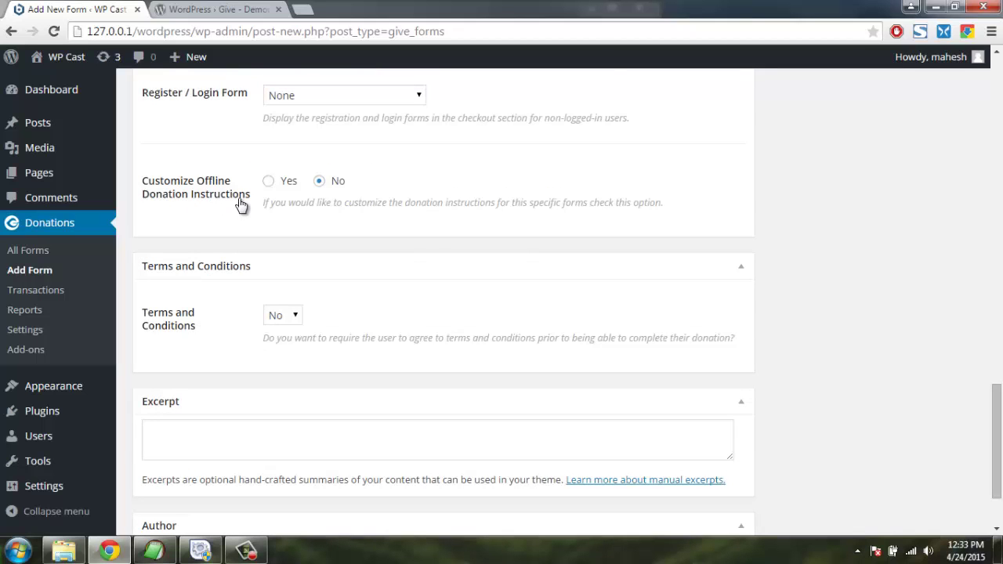
{"action": "scroll", "coordinate": [251, 175], "scroll_direction": "down", "scroll_amount": 2}
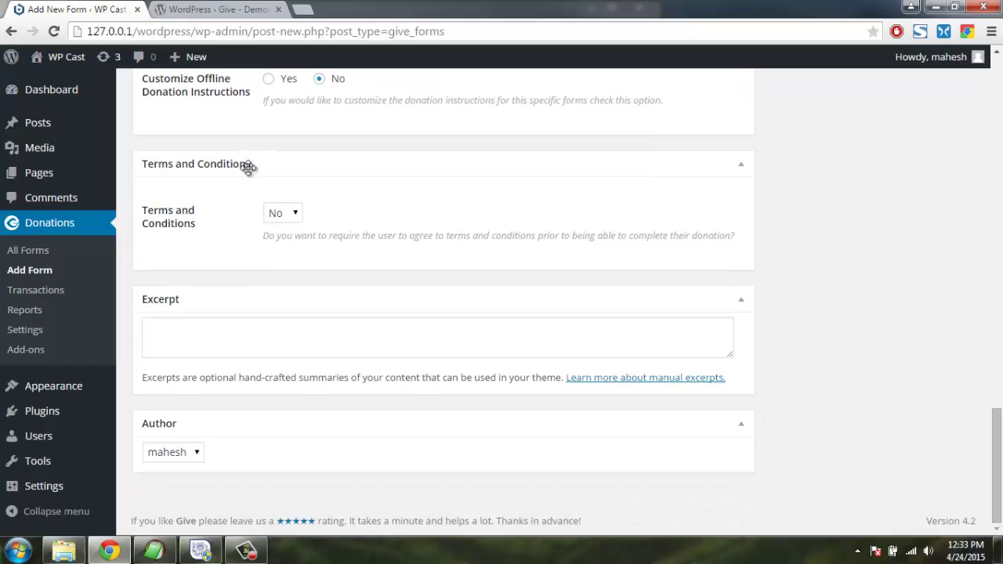
{"action": "left_click", "coordinate": [292, 214]}
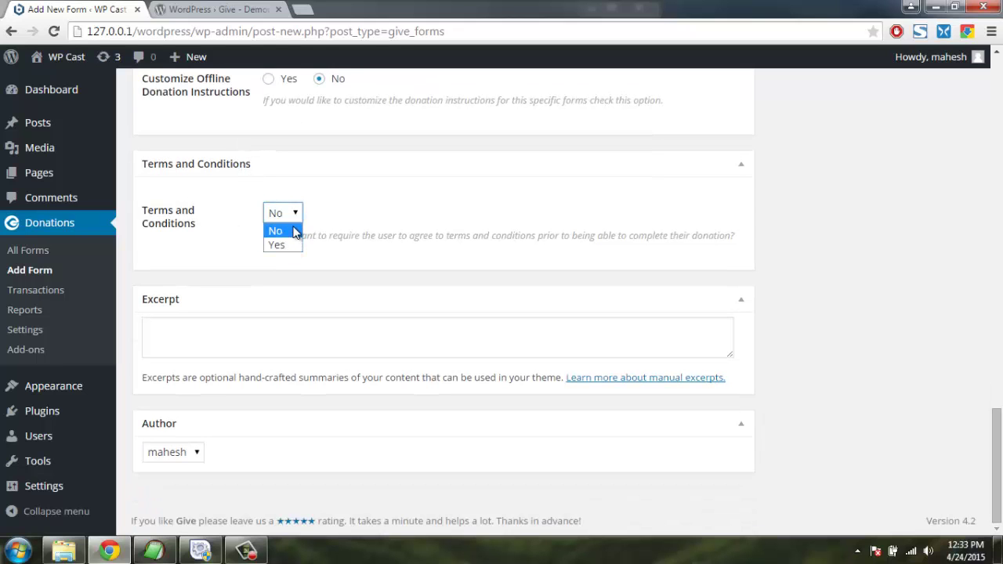
{"action": "left_click", "coordinate": [284, 232]}
{"action": "scroll", "coordinate": [316, 240], "scroll_direction": "up", "scroll_amount": 15}
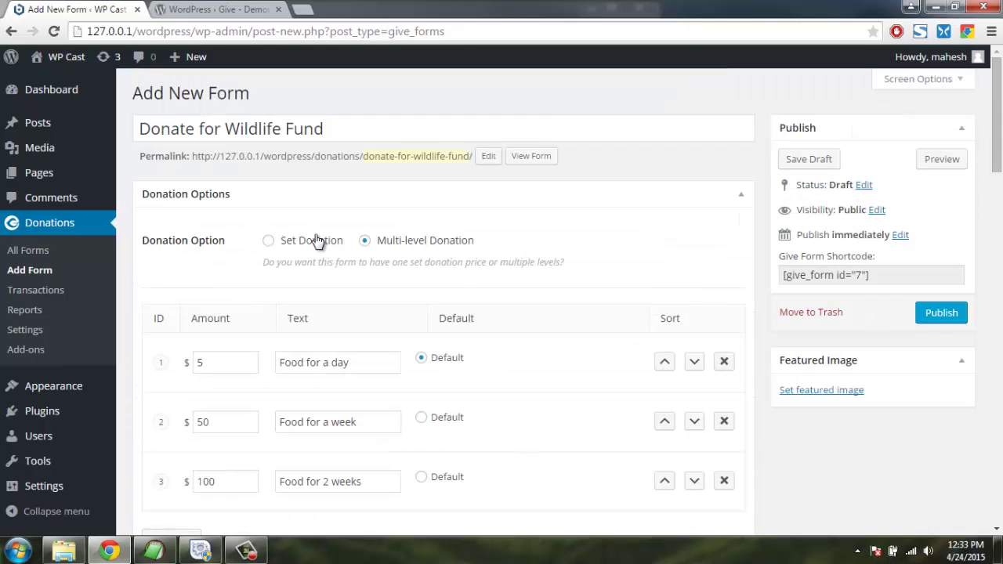
Publish the 'Donate for Wildlife Fund' form and open its live page in a new tab
{"action": "left_click", "coordinate": [933, 313]}
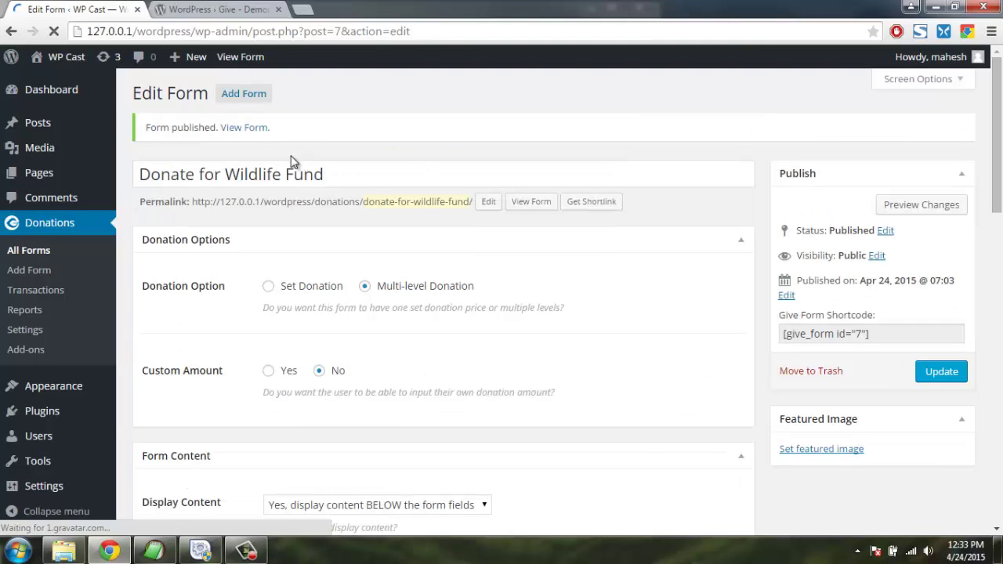
{"action": "right_click", "coordinate": [257, 129]}
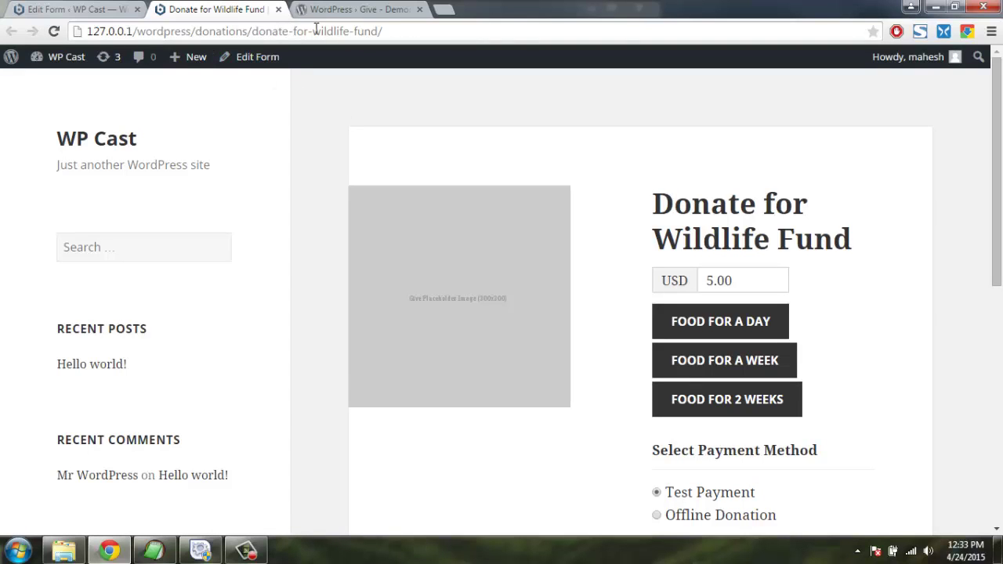
Select the Food for 2 Weeks donation level of 100.00
{"action": "scroll", "coordinate": [549, 229], "scroll_direction": "down", "scroll_amount": 1}
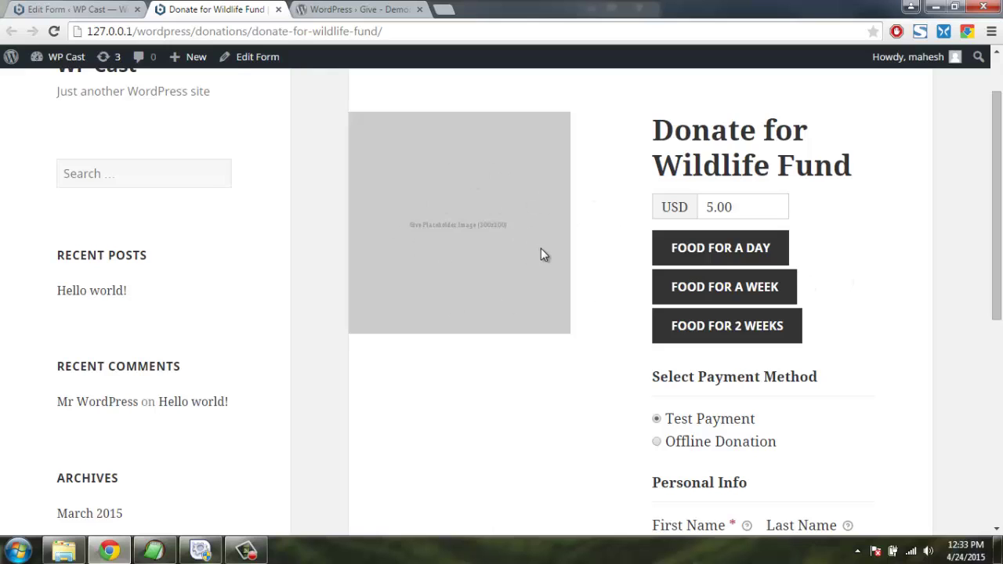
{"action": "scroll", "coordinate": [540, 253], "scroll_direction": "down", "scroll_amount": 2}
{"action": "scroll", "coordinate": [529, 240], "scroll_direction": "up", "scroll_amount": 2}
{"action": "left_click", "coordinate": [733, 292]}
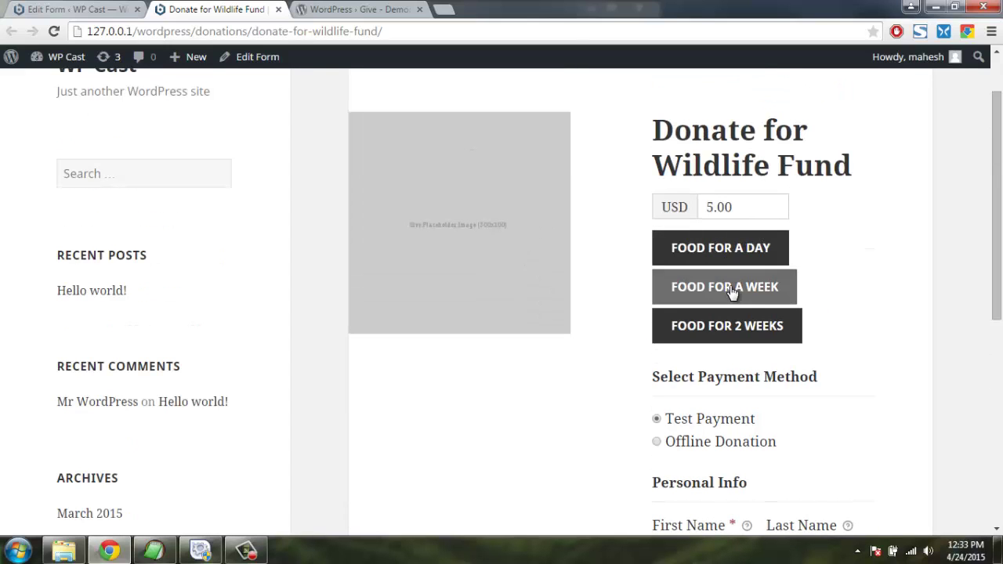
{"action": "left_click", "coordinate": [721, 331]}
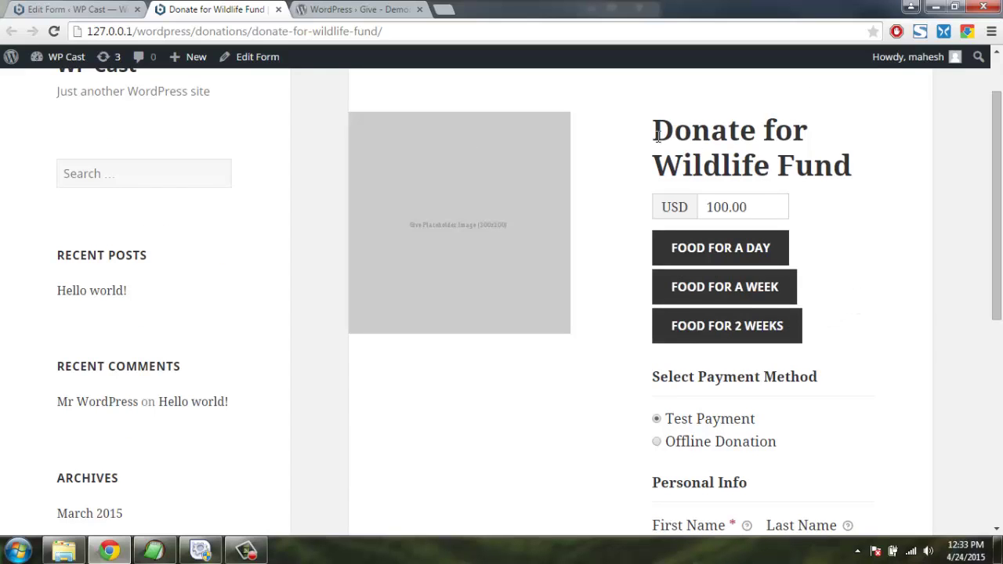
Look over the form's title, headings and Select Payment Method section
{"action": "left_click_drag", "start_coordinate": [654, 126], "coordinate": [864, 178]}
{"action": "left_click", "coordinate": [883, 184]}
{"action": "scroll", "coordinate": [875, 196], "scroll_direction": "down", "scroll_amount": 2}
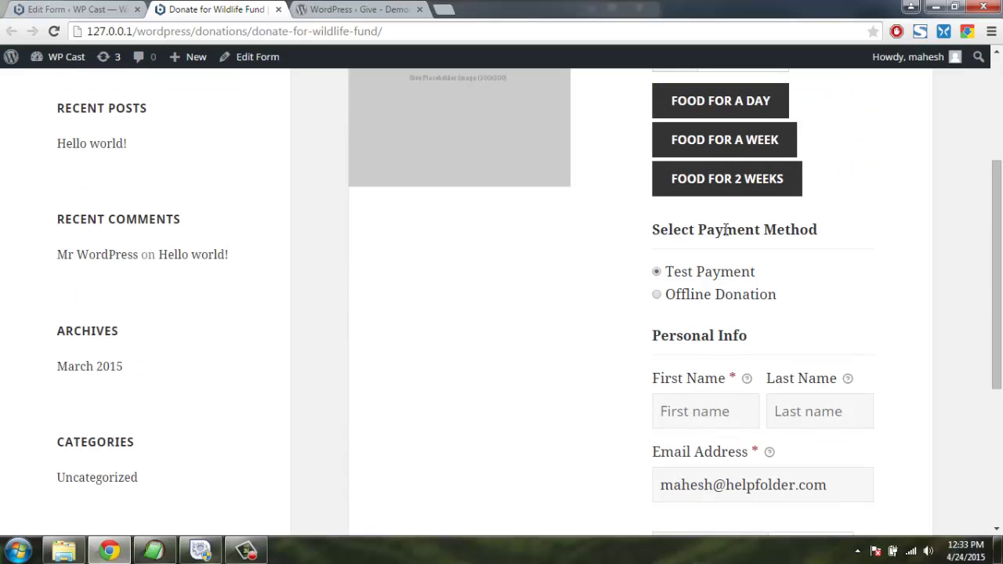
{"action": "left_click_drag", "start_coordinate": [698, 230], "coordinate": [856, 243]}
{"action": "left_click", "coordinate": [857, 246]}
{"action": "scroll", "coordinate": [619, 243], "scroll_direction": "up", "scroll_amount": 2}
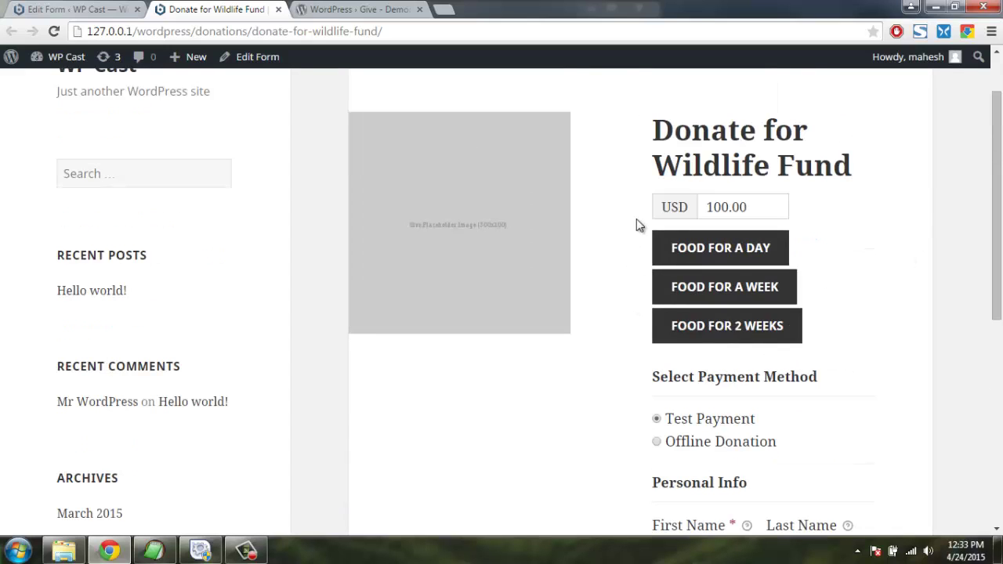
{"action": "scroll", "coordinate": [620, 229], "scroll_direction": "down", "scroll_amount": 1}
{"action": "left_click_drag", "start_coordinate": [662, 156], "coordinate": [844, 157]}
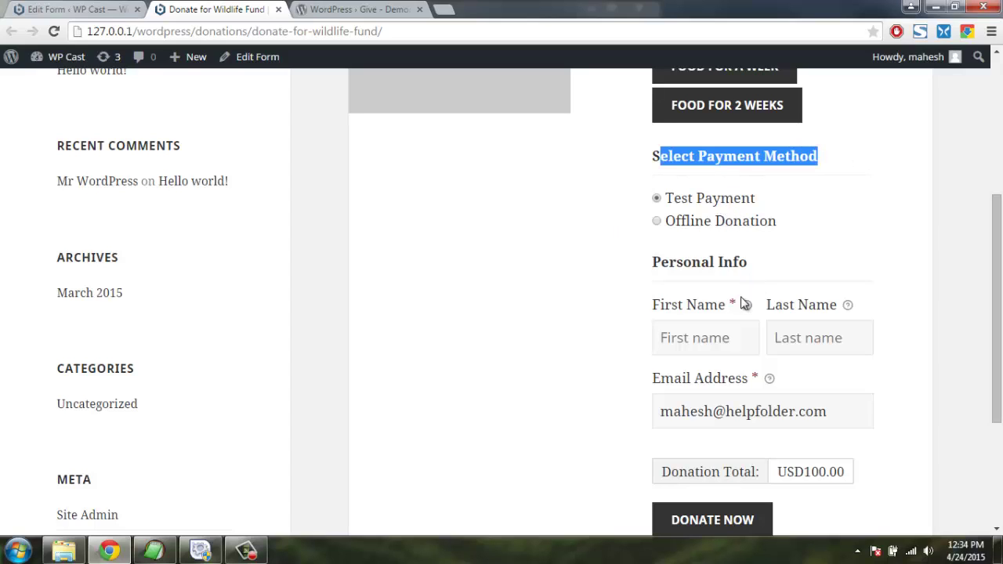
Enter the donor's first and last name
{"action": "left_click", "coordinate": [708, 308]}
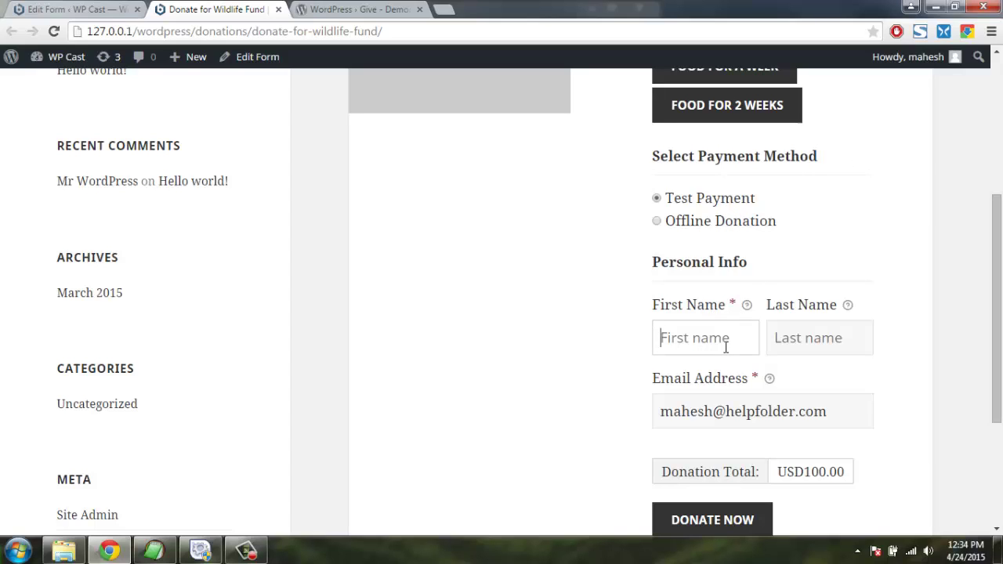
{"action": "type", "text": "Abc"}
{"action": "key", "text": "Tab"}
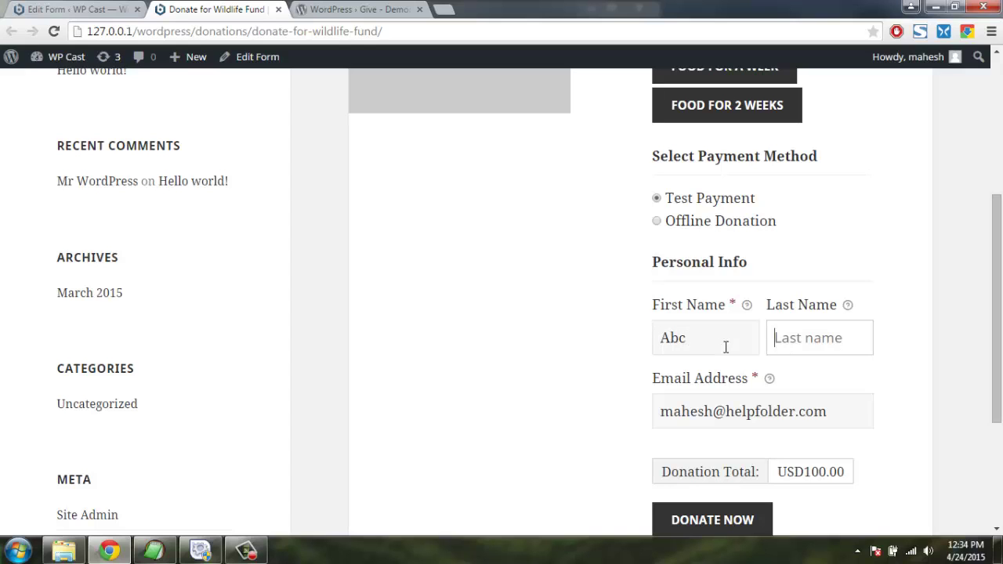
{"action": "type", "text": "XYZ"}
Check the 100.00 donation total and submit the test donation
{"action": "scroll", "coordinate": [721, 349], "scroll_direction": "down", "scroll_amount": 2}
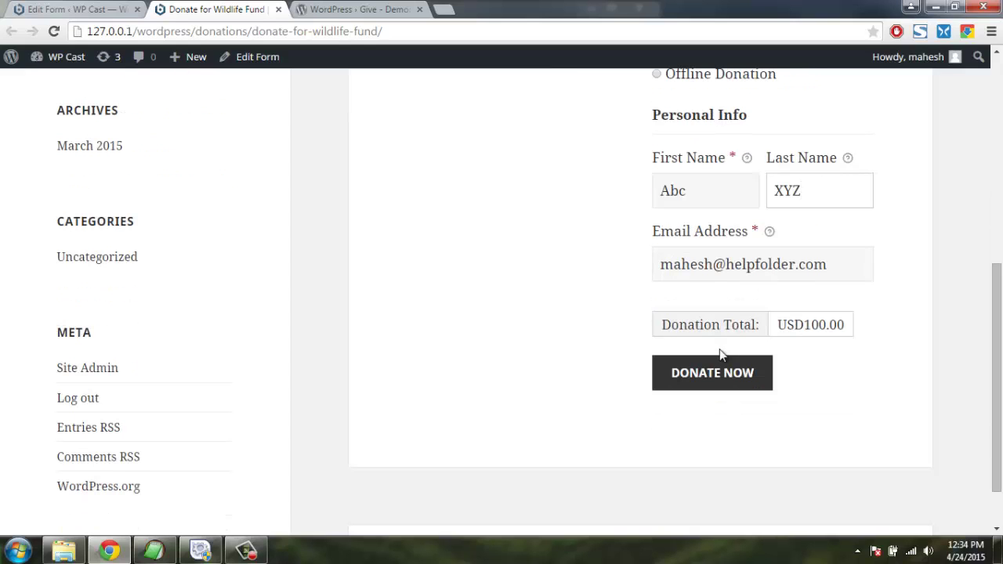
{"action": "left_click_drag", "start_coordinate": [804, 324], "coordinate": [872, 328]}
{"action": "left_click", "coordinate": [873, 327]}
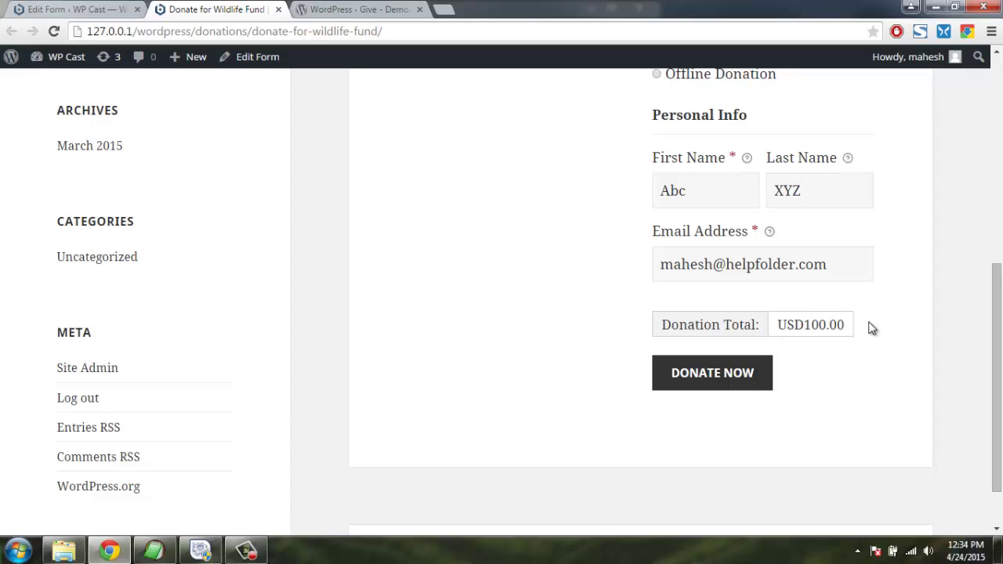
{"action": "left_click", "coordinate": [740, 374]}
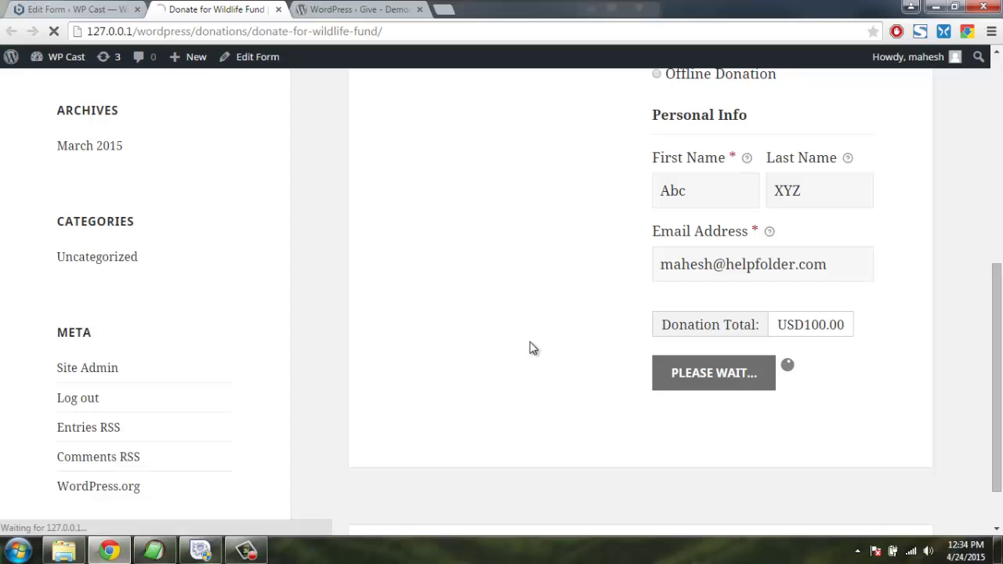
{"action": "scroll", "coordinate": [530, 348], "scroll_direction": "down", "scroll_amount": 5}
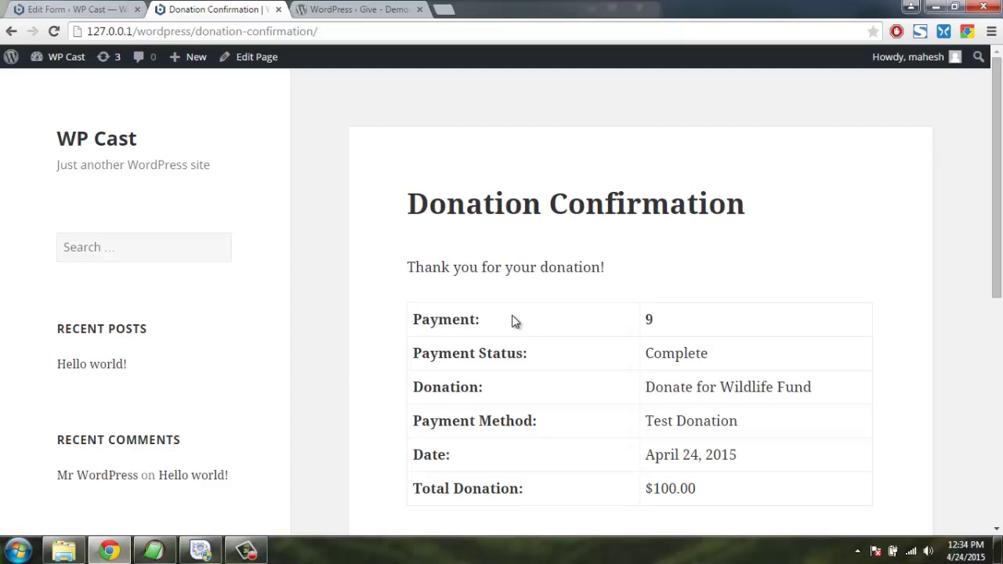
Review the $100.00 confirmation's thank-you message and donation details table
{"action": "scroll", "coordinate": [512, 322], "scroll_direction": "down", "scroll_amount": 5}
{"action": "scroll", "coordinate": [512, 320], "scroll_direction": "up", "scroll_amount": 5}
{"action": "scroll", "coordinate": [526, 282], "scroll_direction": "down", "scroll_amount": 1}
{"action": "left_click_drag", "start_coordinate": [404, 195], "coordinate": [627, 200]}
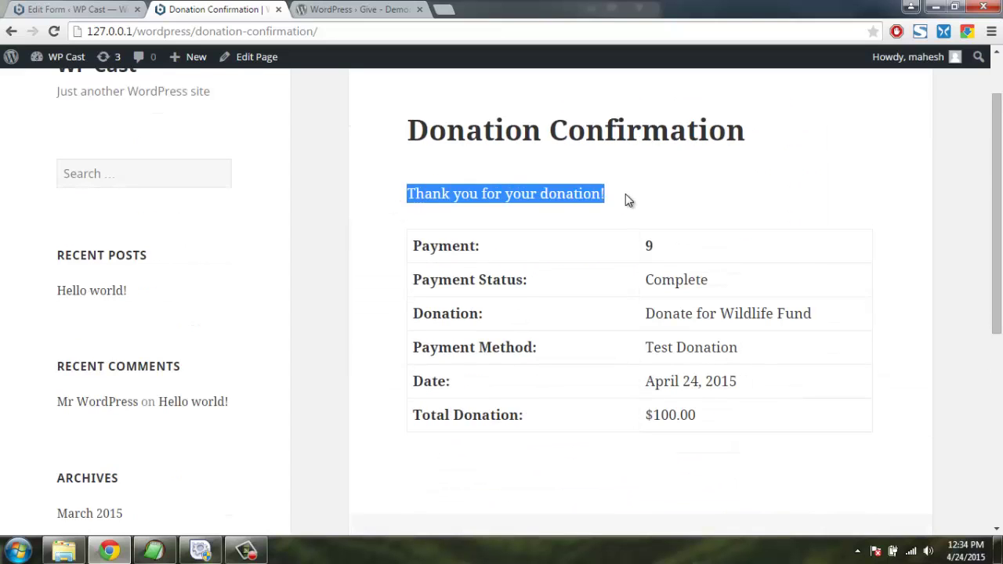
{"action": "left_click", "coordinate": [625, 199]}
{"action": "left_click_drag", "start_coordinate": [413, 249], "coordinate": [410, 192]}
{"action": "left_click", "coordinate": [707, 421]}
{"action": "left_click", "coordinate": [410, 193]}
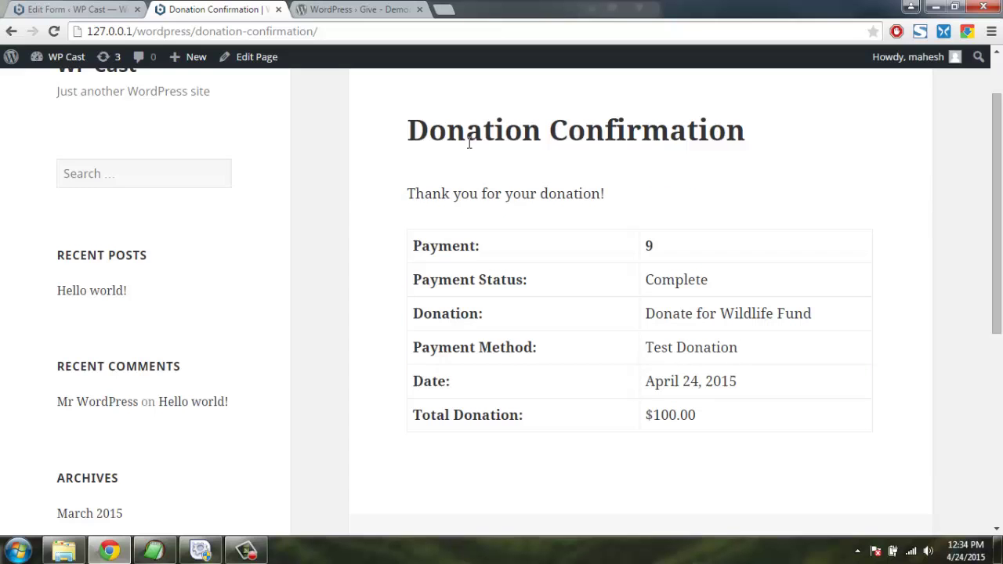
Dismiss the Windows colour-scheme warning and go back to the Edit Form tab
{"action": "scroll", "coordinate": [737, 243], "scroll_direction": "up", "scroll_amount": 1}
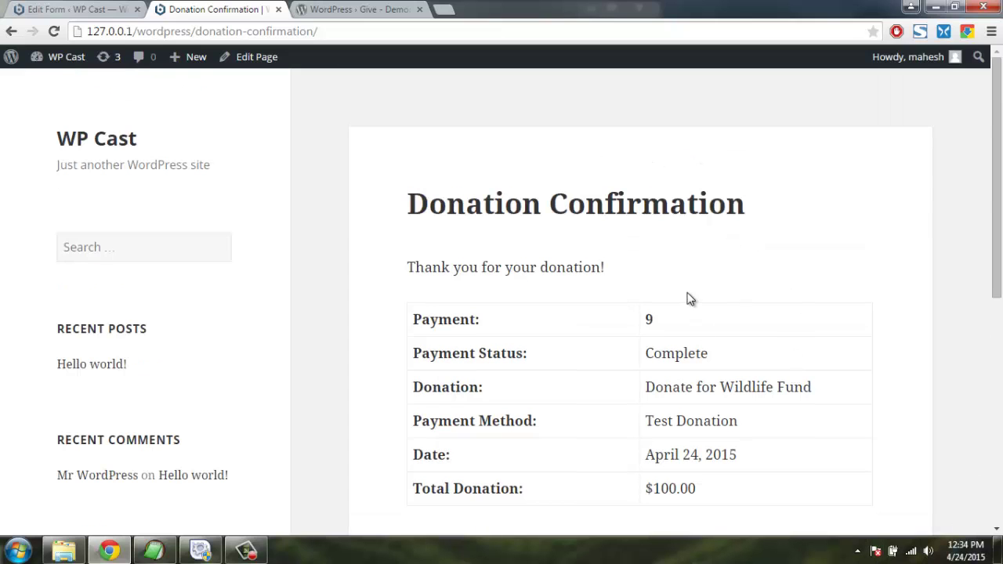
{"action": "scroll", "coordinate": [685, 295], "scroll_direction": "down", "scroll_amount": 6}
{"action": "scroll", "coordinate": [685, 295], "scroll_direction": "up", "scroll_amount": 6}
{"action": "scroll", "coordinate": [683, 295], "scroll_direction": "down", "scroll_amount": 2}
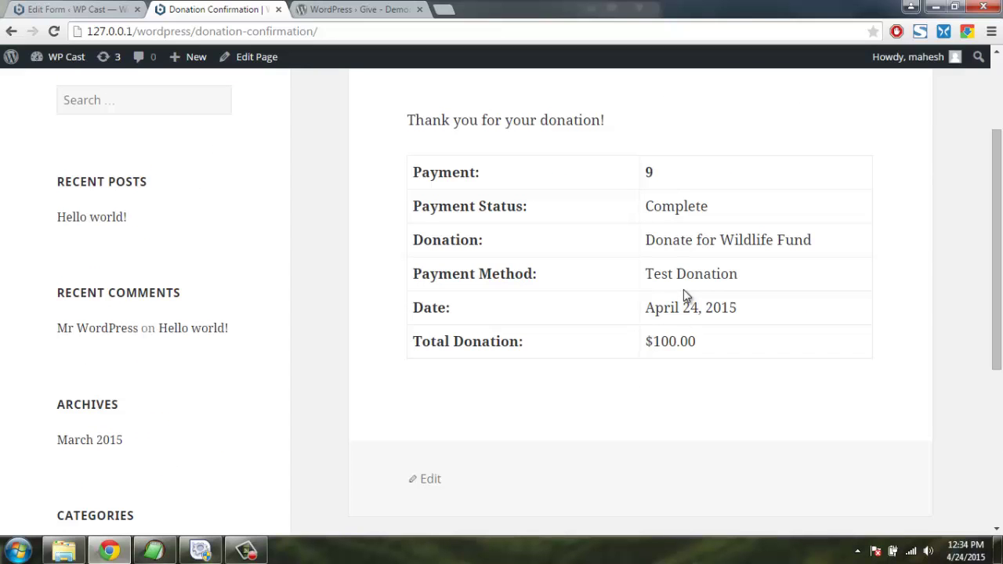
{"action": "scroll", "coordinate": [683, 296], "scroll_direction": "up", "scroll_amount": 2}
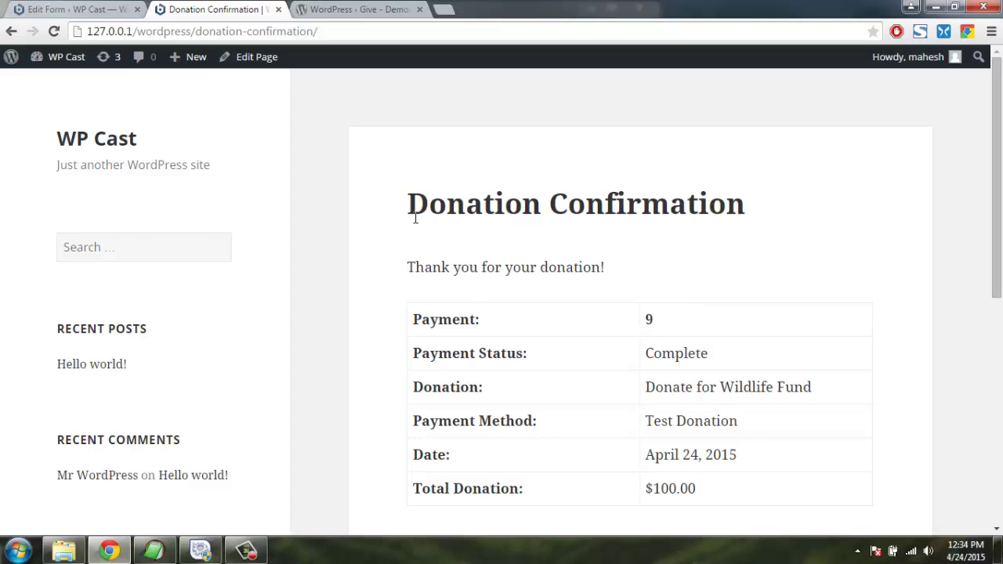
{"action": "left_click_drag", "start_coordinate": [409, 205], "coordinate": [749, 208]}
{"action": "left_click", "coordinate": [749, 207]}
{"action": "left_click", "coordinate": [524, 330]}
{"action": "left_click", "coordinate": [83, 11]}
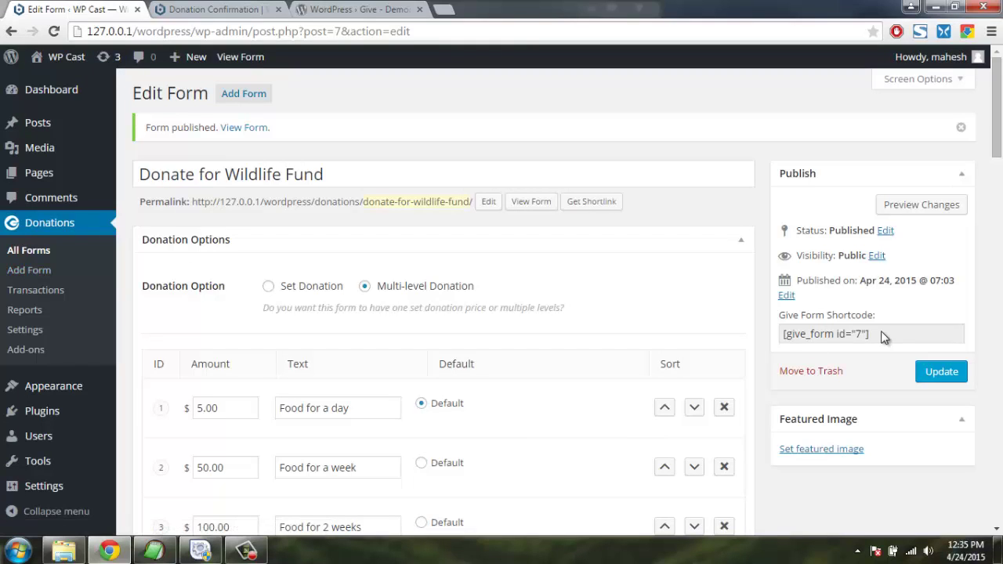
{"action": "left_click_drag", "start_coordinate": [870, 335], "coordinate": [782, 336]}
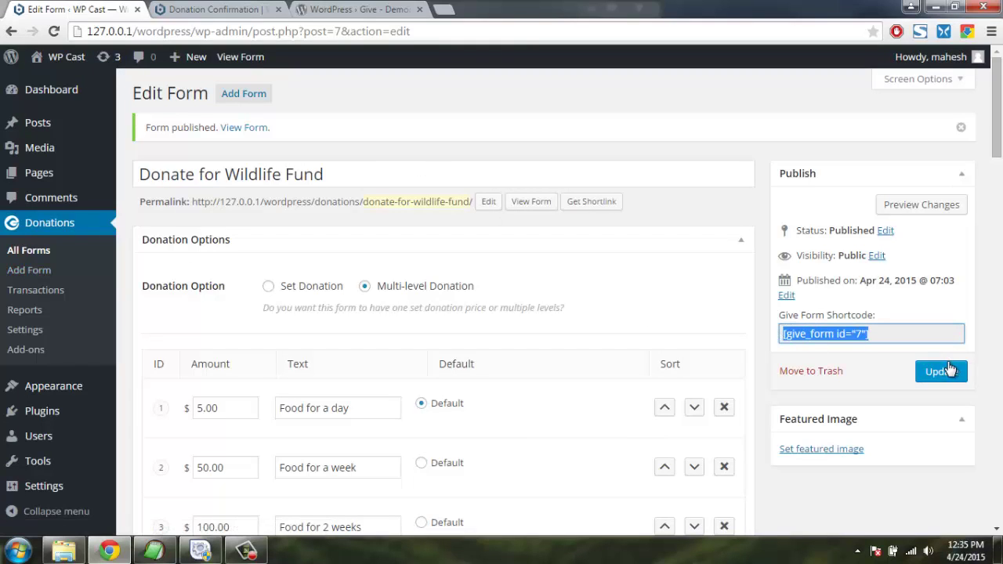
{"action": "left_click", "coordinate": [226, 11]}
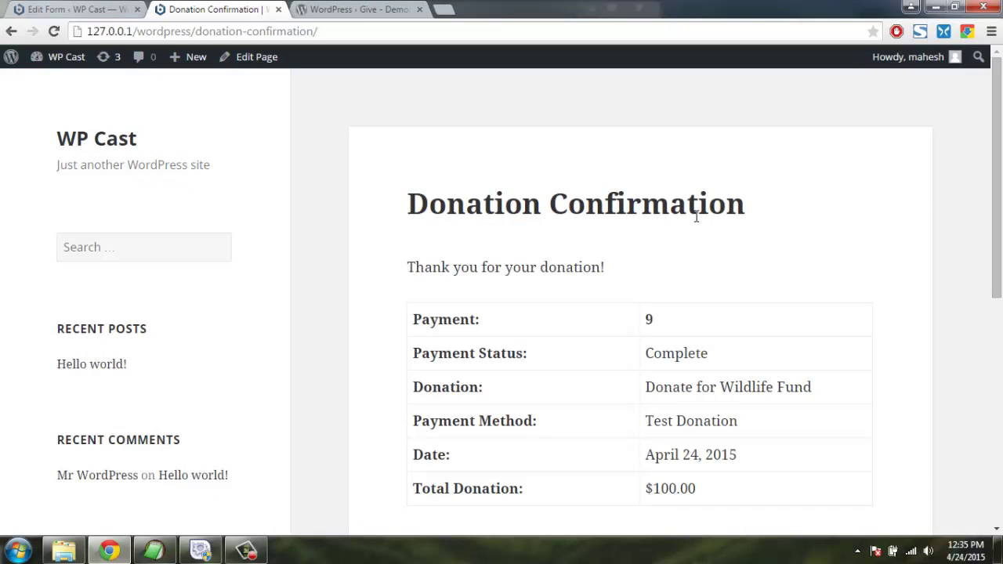
{"action": "scroll", "coordinate": [763, 199], "scroll_direction": "down", "scroll_amount": 5}
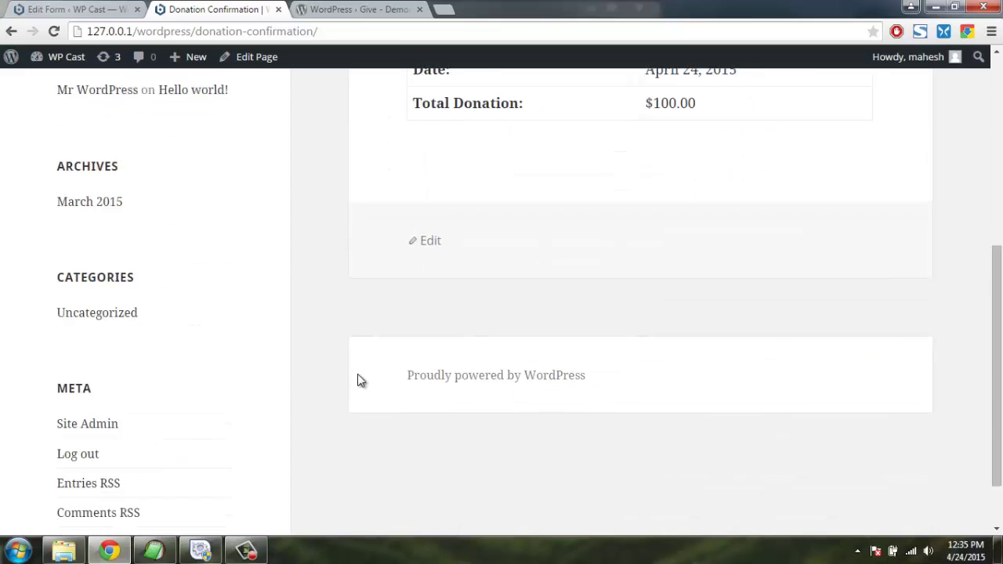
{"action": "scroll", "coordinate": [360, 381], "scroll_direction": "up", "scroll_amount": 5}
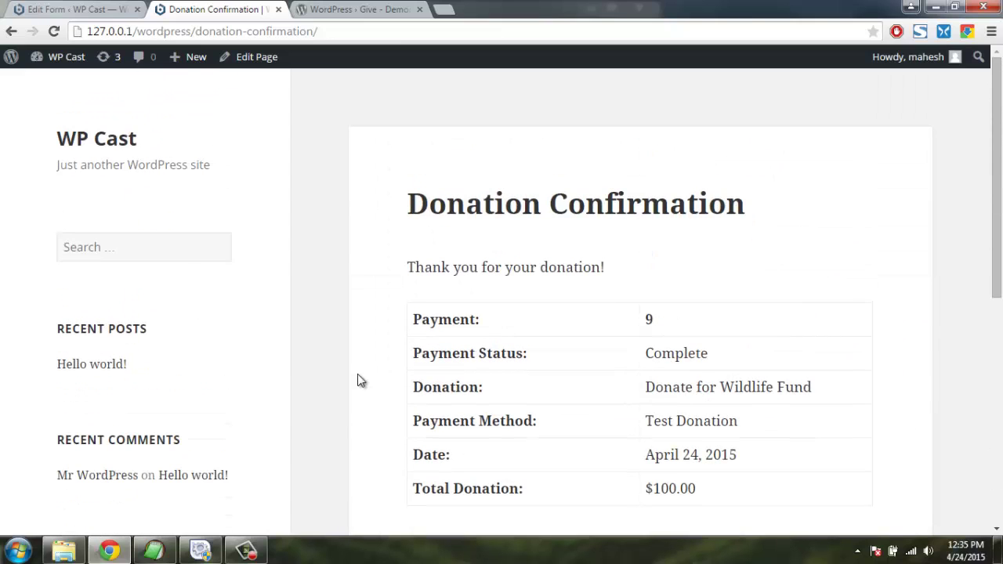
{"action": "left_click", "coordinate": [79, 16]}
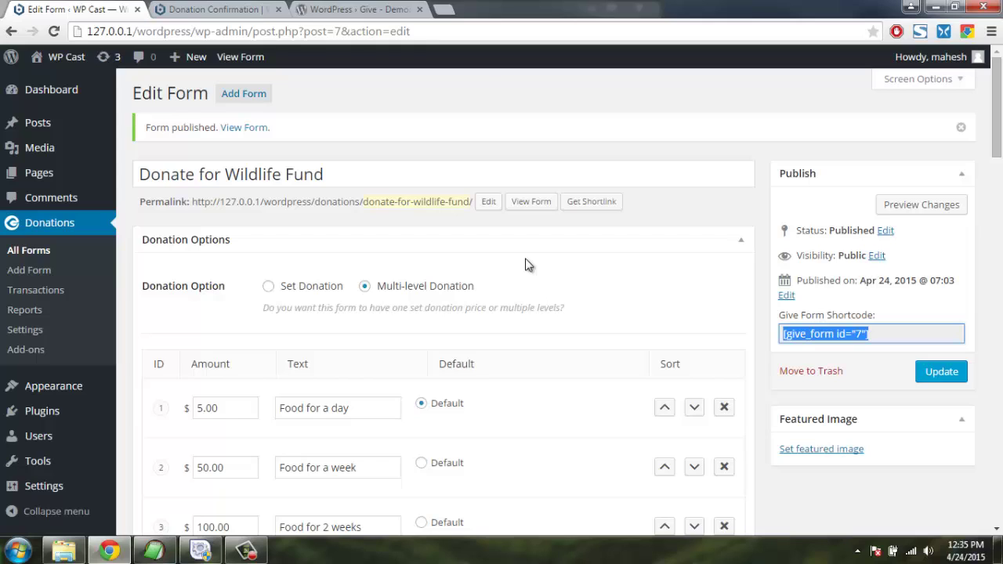
Open Give Settings on the Payment Gateways tab
{"action": "left_click", "coordinate": [31, 330]}
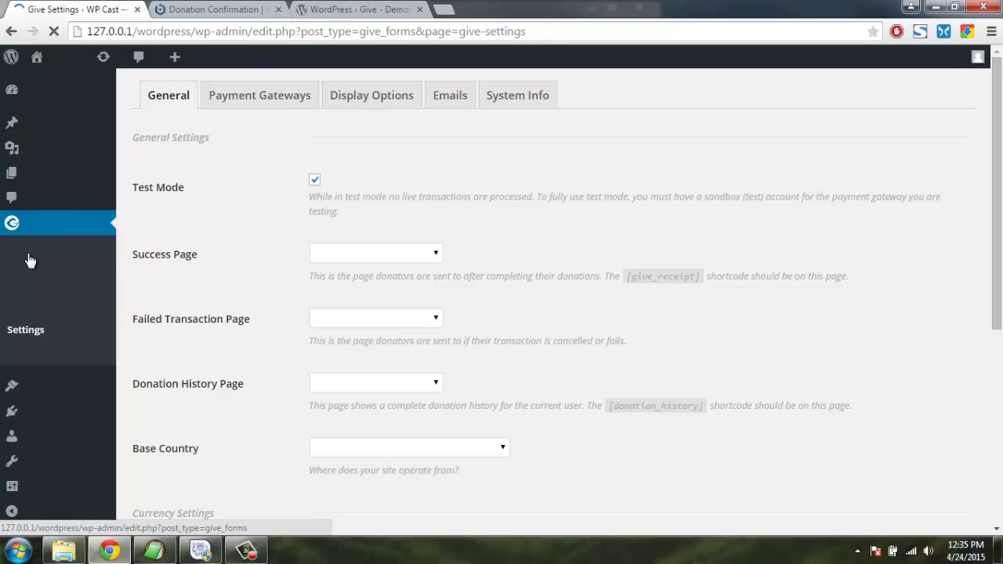
{"action": "scroll", "coordinate": [278, 209], "scroll_direction": "down", "scroll_amount": 5}
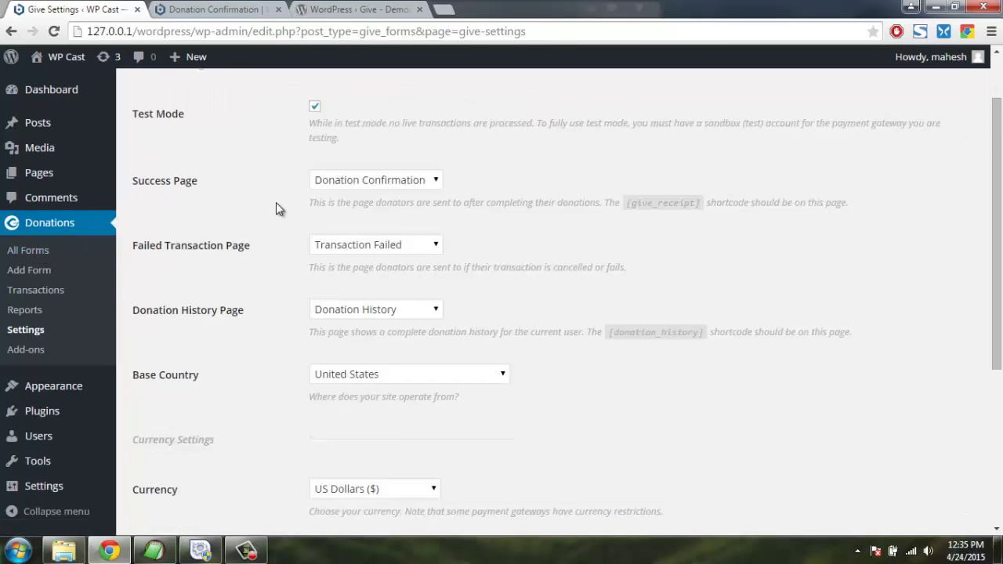
{"action": "scroll", "coordinate": [235, 202], "scroll_direction": "up", "scroll_amount": 1}
{"action": "scroll", "coordinate": [240, 200], "scroll_direction": "up", "scroll_amount": 4}
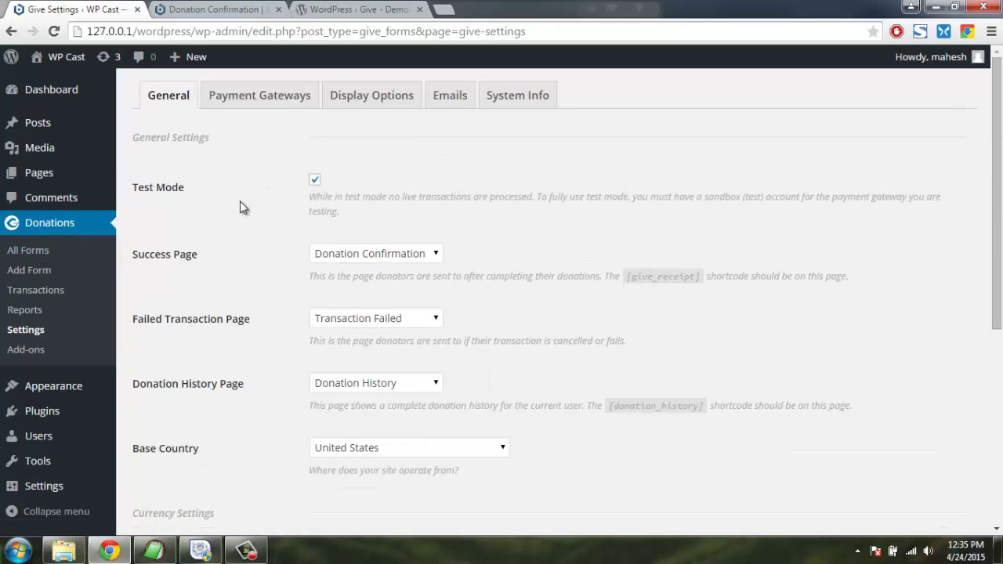
{"action": "left_click", "coordinate": [262, 100]}
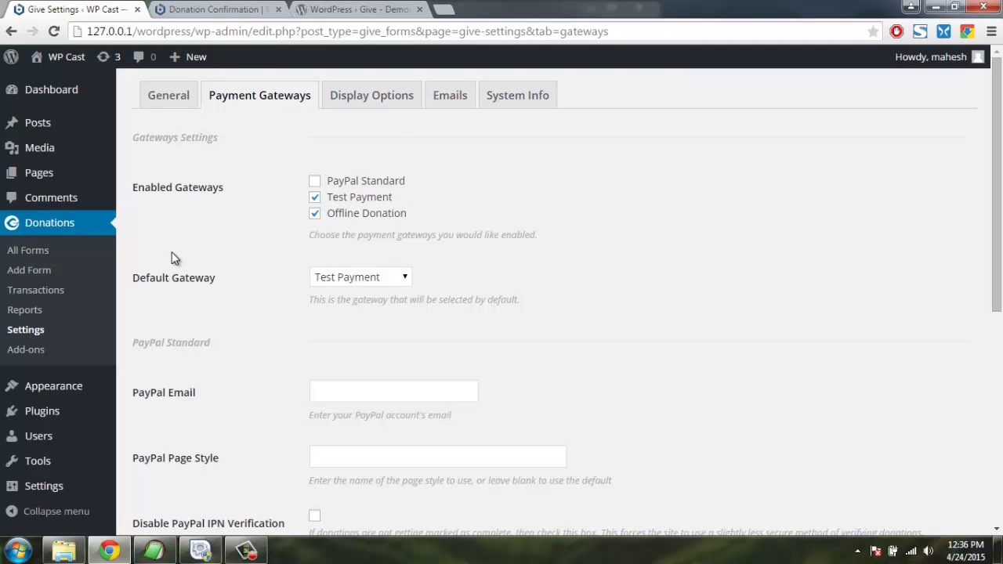
Save the gateways with Test Payment and Offline Donation enabled, Test Payment default
{"action": "scroll", "coordinate": [206, 258], "scroll_direction": "down", "scroll_amount": 2}
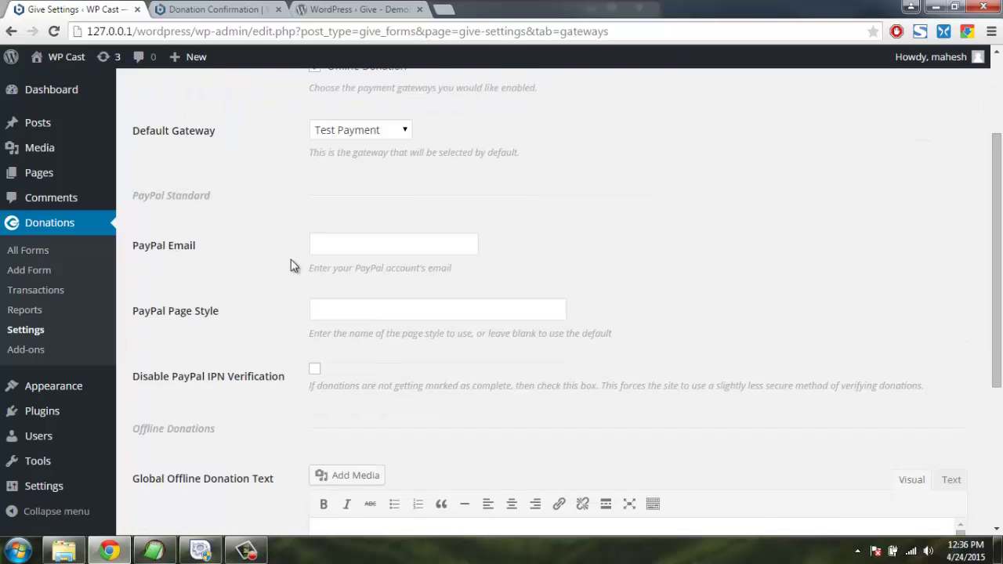
{"action": "left_click", "coordinate": [331, 245]}
{"action": "left_click", "coordinate": [334, 313]}
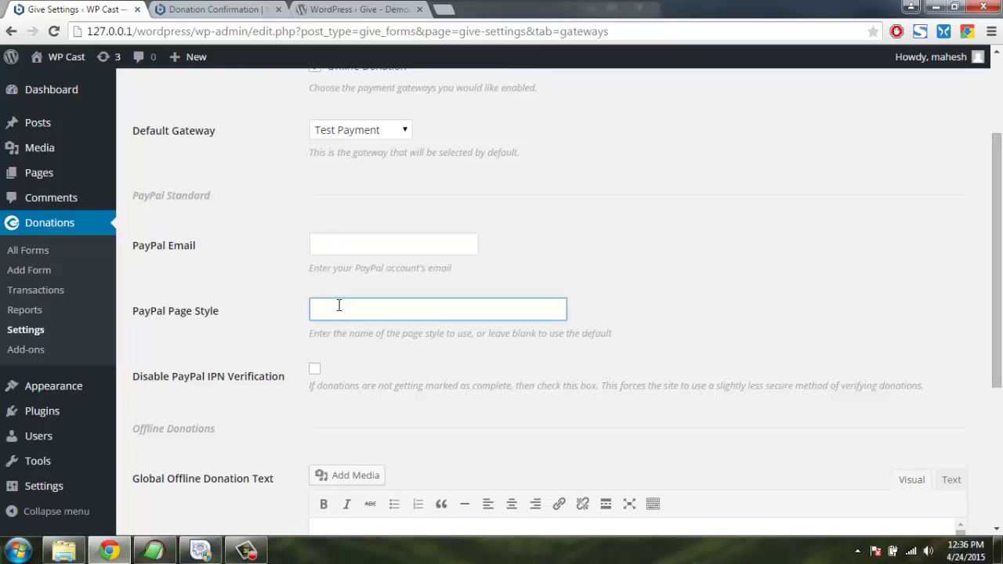
{"action": "scroll", "coordinate": [243, 280], "scroll_direction": "down", "scroll_amount": 3}
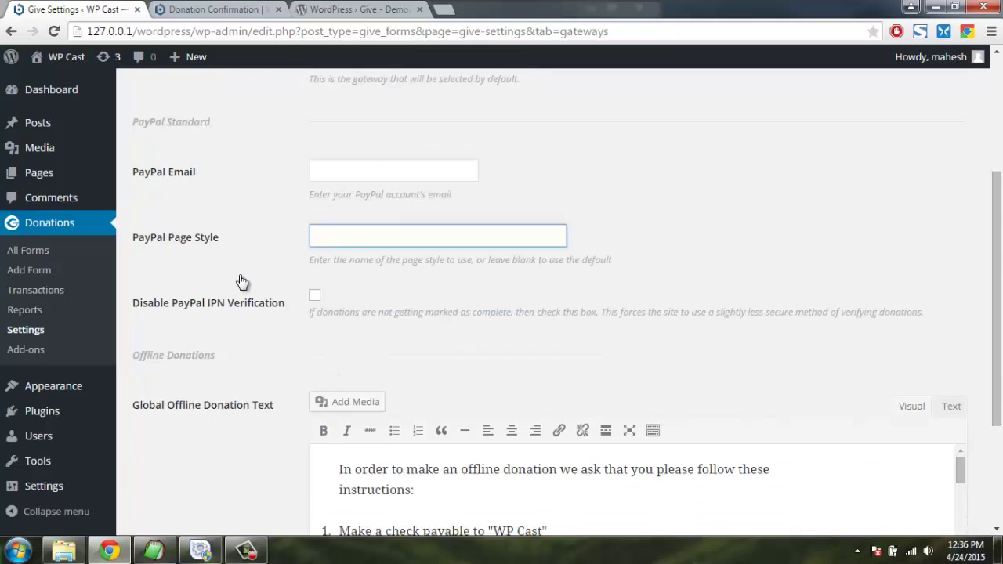
{"action": "scroll", "coordinate": [239, 274], "scroll_direction": "up", "scroll_amount": 4}
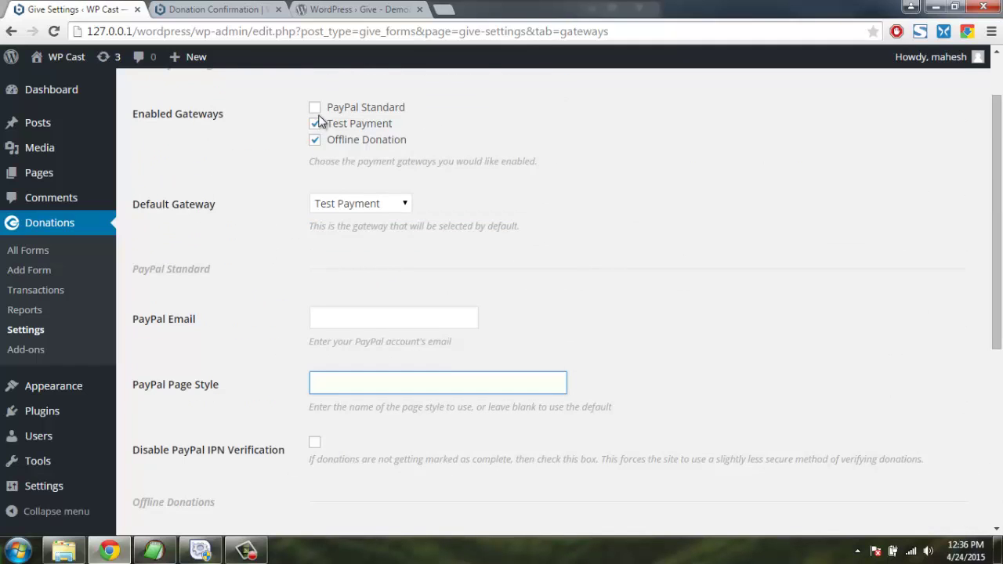
{"action": "scroll", "coordinate": [233, 164], "scroll_direction": "down", "scroll_amount": 4}
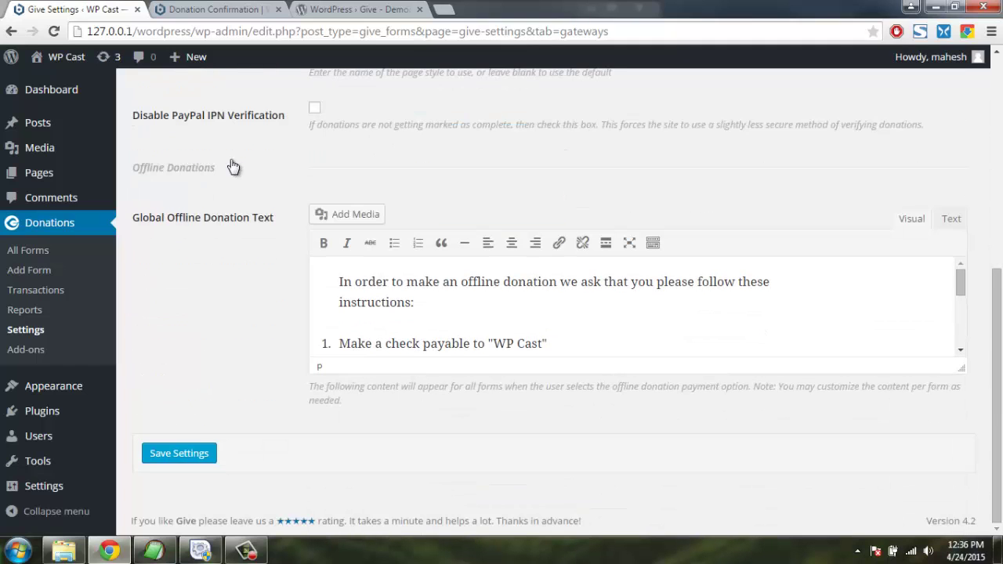
{"action": "left_click", "coordinate": [180, 455]}
{"action": "scroll", "coordinate": [196, 298], "scroll_direction": "up", "scroll_amount": 1}
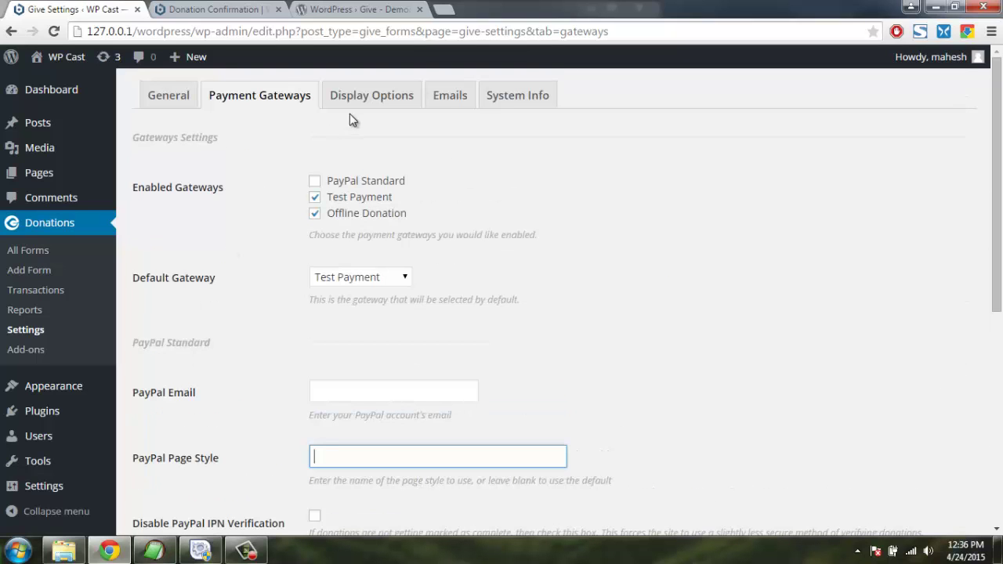
Review the Emails tab's Default Template, 'WP Cast' From Name and donation receipt message
{"action": "left_click", "coordinate": [452, 97]}
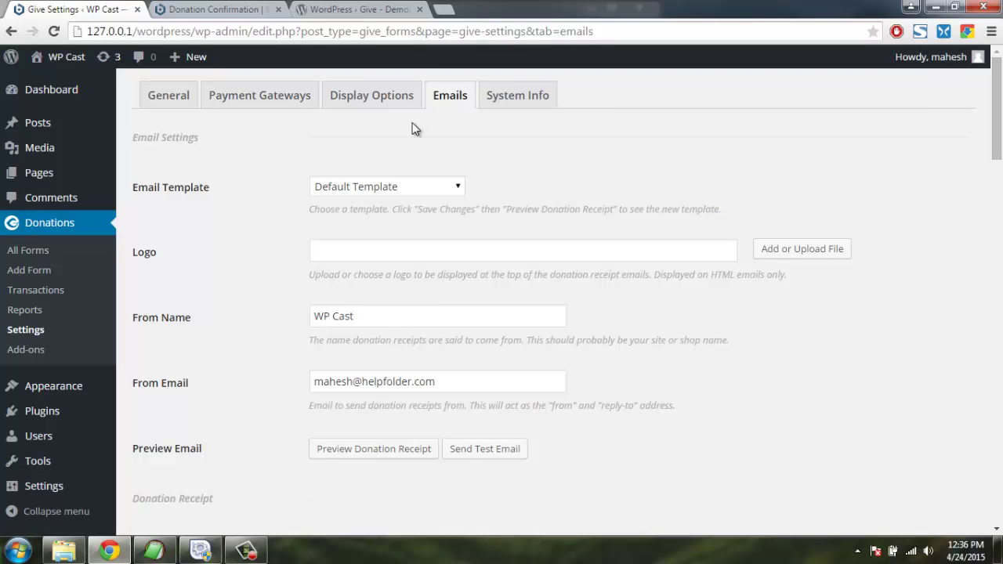
{"action": "scroll", "coordinate": [168, 188], "scroll_direction": "down", "scroll_amount": 7}
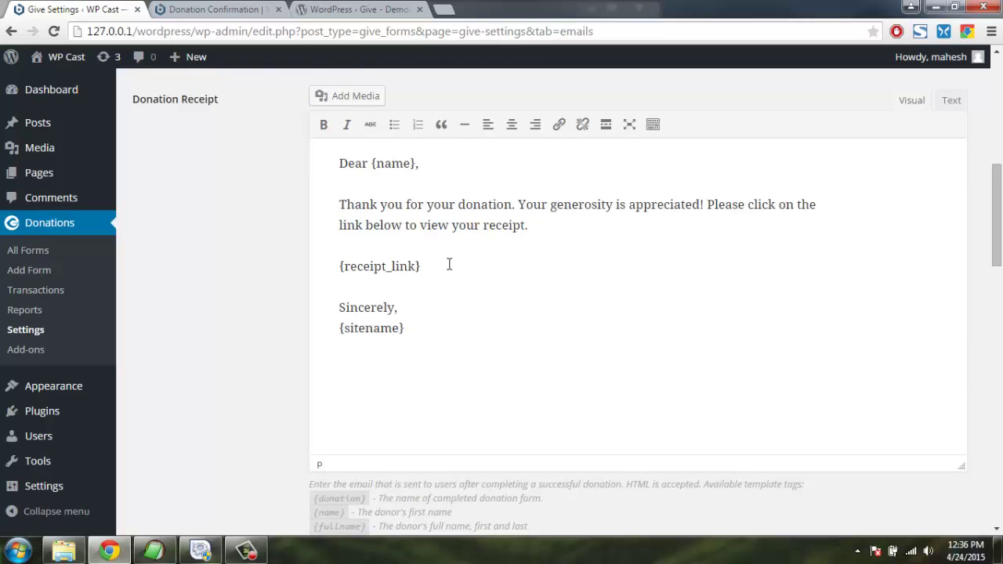
{"action": "scroll", "coordinate": [253, 253], "scroll_direction": "up", "scroll_amount": 5}
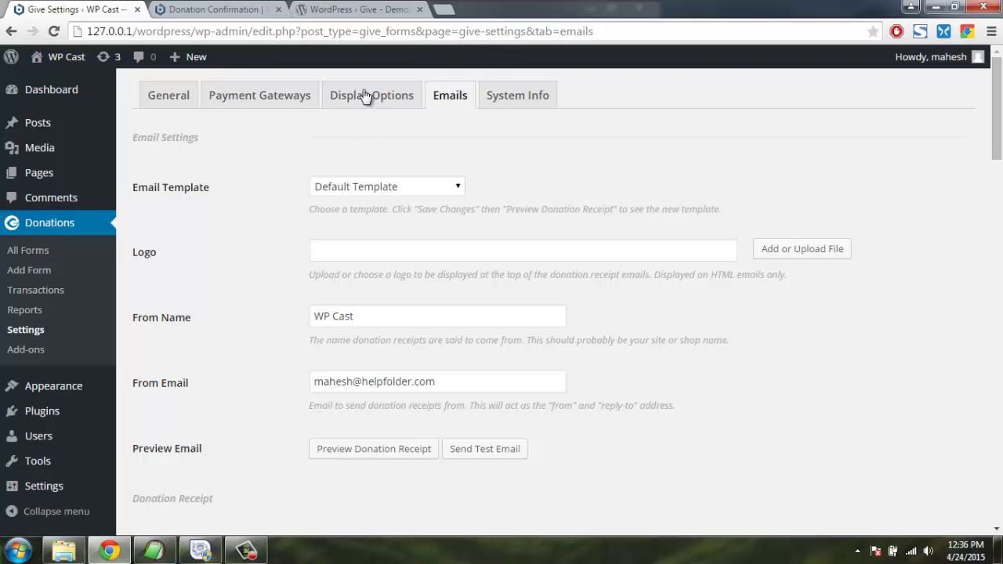
Scroll through the Display Options checkboxes for CSS, welcome screen, form views and taxonomies
{"action": "left_click", "coordinate": [365, 97]}
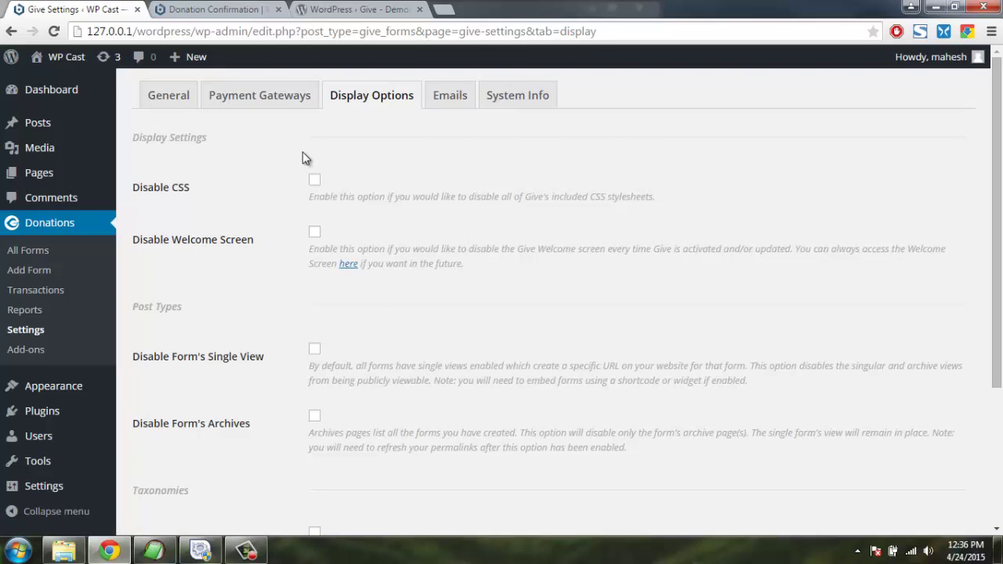
{"action": "scroll", "coordinate": [243, 220], "scroll_direction": "down", "scroll_amount": 3}
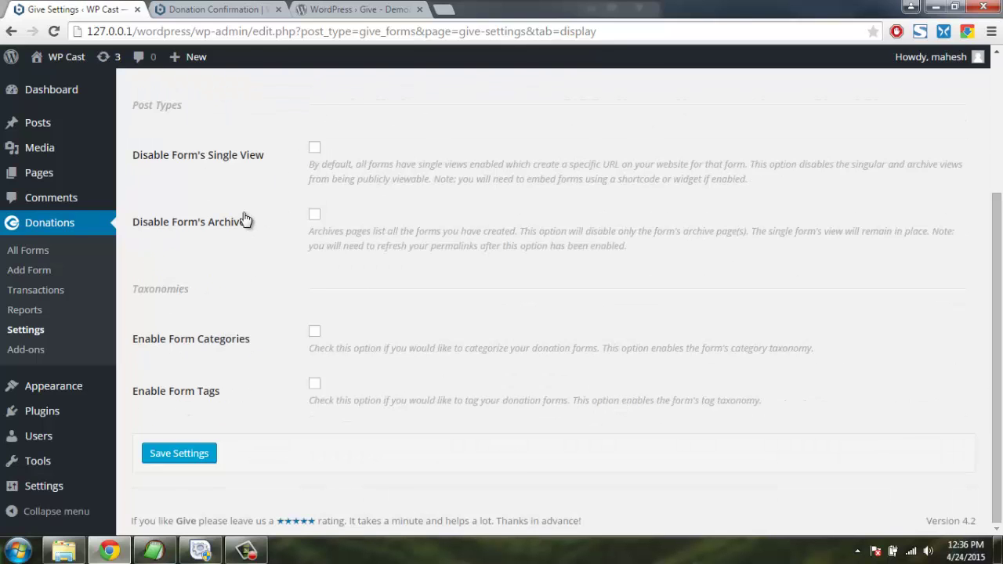
{"action": "scroll", "coordinate": [274, 217], "scroll_direction": "up", "scroll_amount": 3}
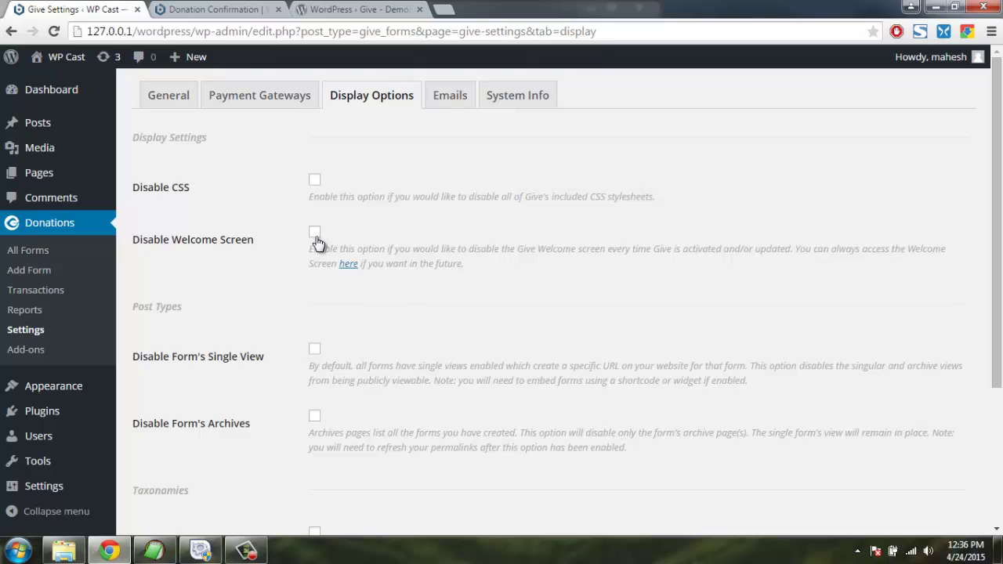
{"action": "scroll", "coordinate": [314, 237], "scroll_direction": "down", "scroll_amount": 1}
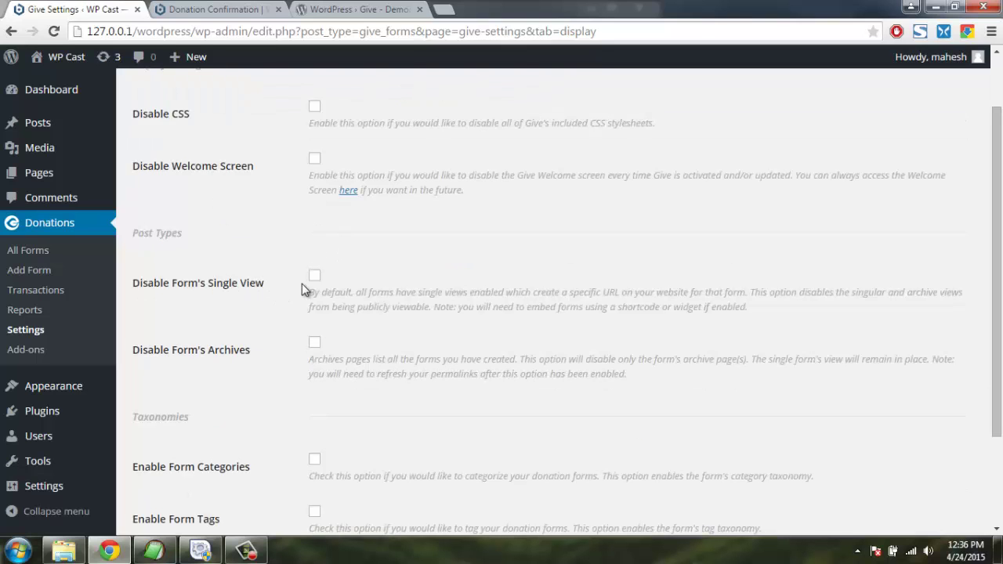
{"action": "scroll", "coordinate": [300, 258], "scroll_direction": "down", "scroll_amount": 2}
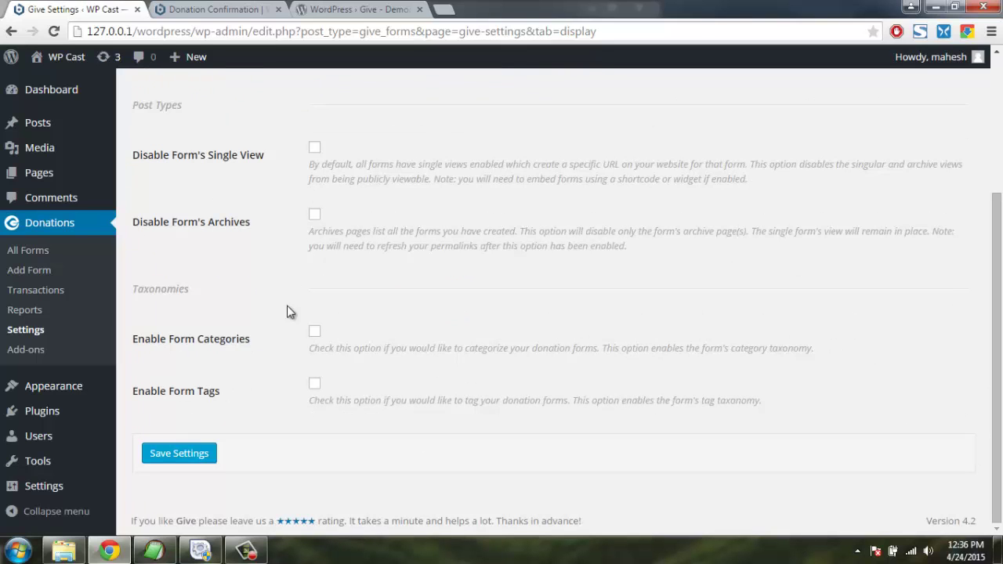
{"action": "scroll", "coordinate": [231, 226], "scroll_direction": "up", "scroll_amount": 3}
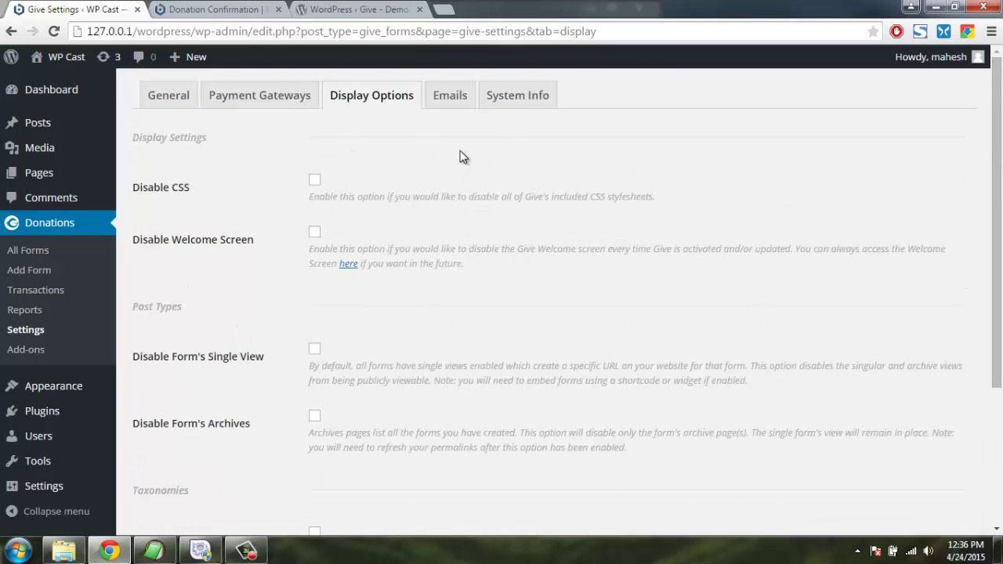
{"action": "left_click", "coordinate": [520, 95]}
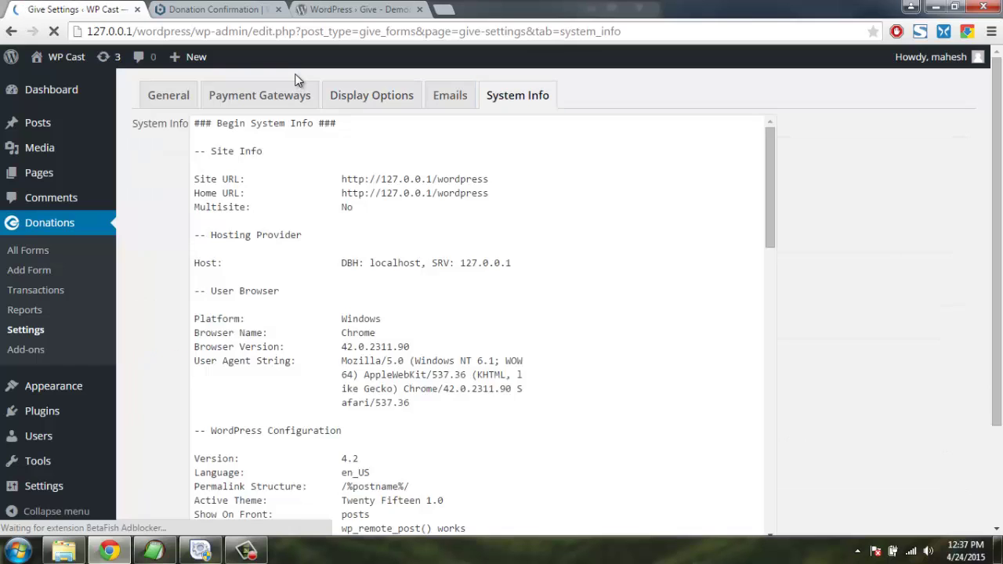
Read the Site URL and Home URL lines and scroll through the System Info report
{"action": "left_click_drag", "start_coordinate": [372, 196], "coordinate": [600, 264]}
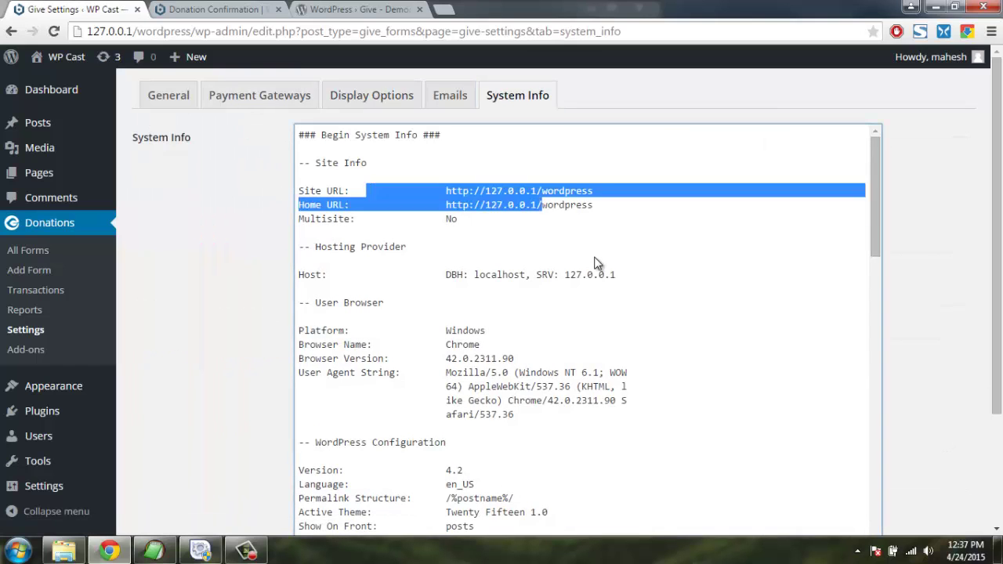
{"action": "left_click", "coordinate": [352, 219]}
{"action": "scroll", "coordinate": [272, 208], "scroll_direction": "down", "scroll_amount": 3}
{"action": "scroll", "coordinate": [227, 196], "scroll_direction": "up", "scroll_amount": 3}
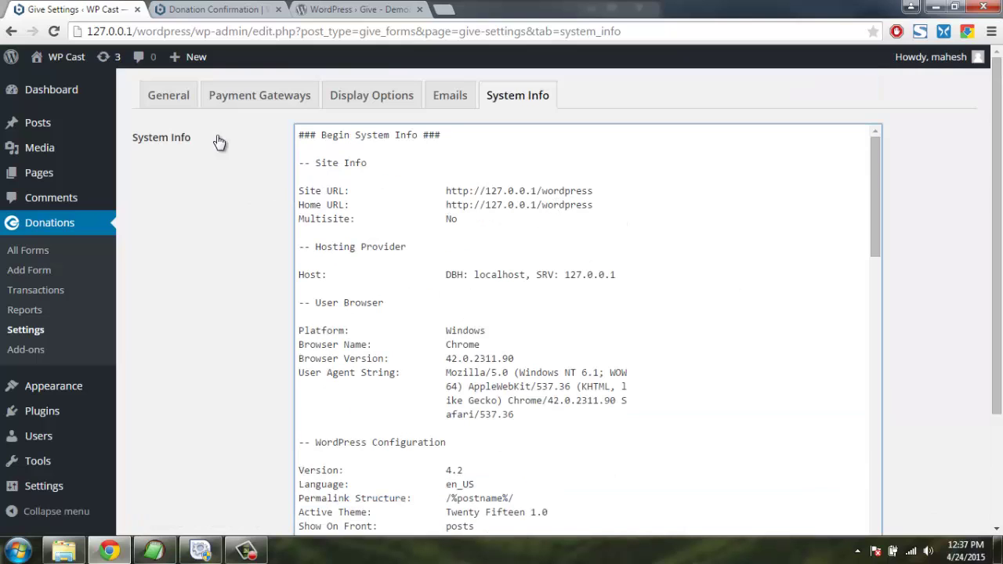
Look over the General tab, then check Payment Gateways' Global Offline Donation Text
{"action": "left_click", "coordinate": [176, 105]}
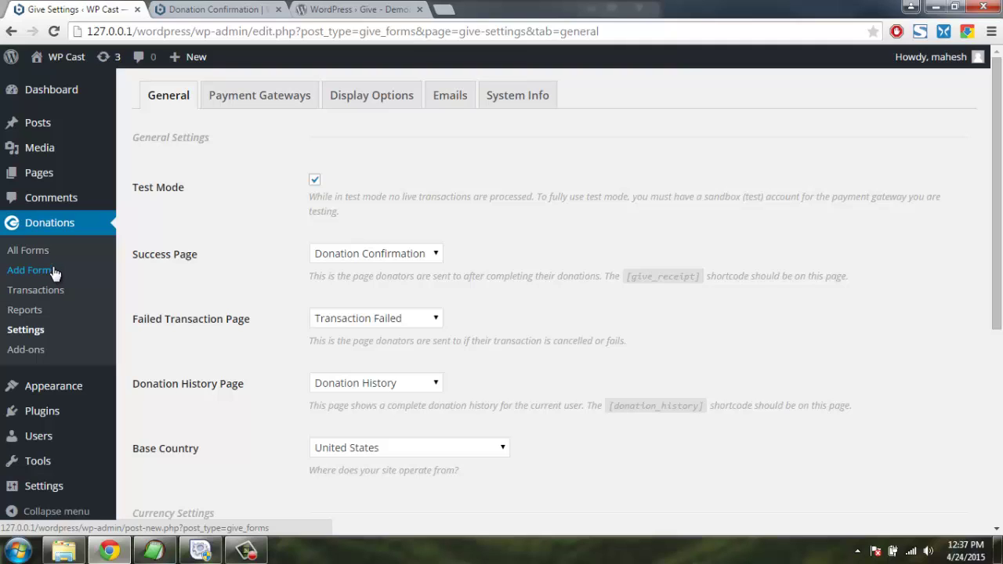
{"action": "left_click", "coordinate": [239, 102]}
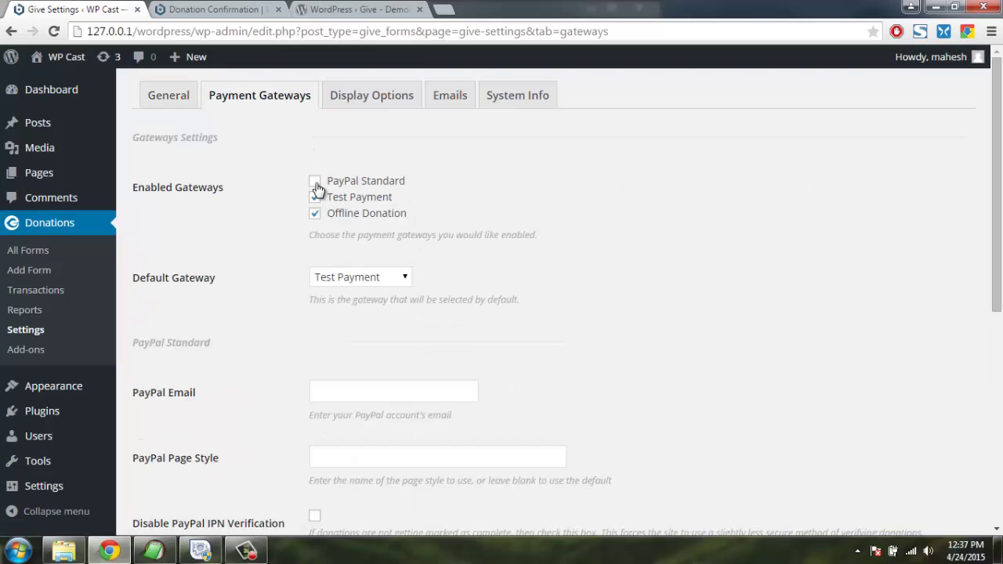
{"action": "scroll", "coordinate": [318, 190], "scroll_direction": "down", "scroll_amount": 5}
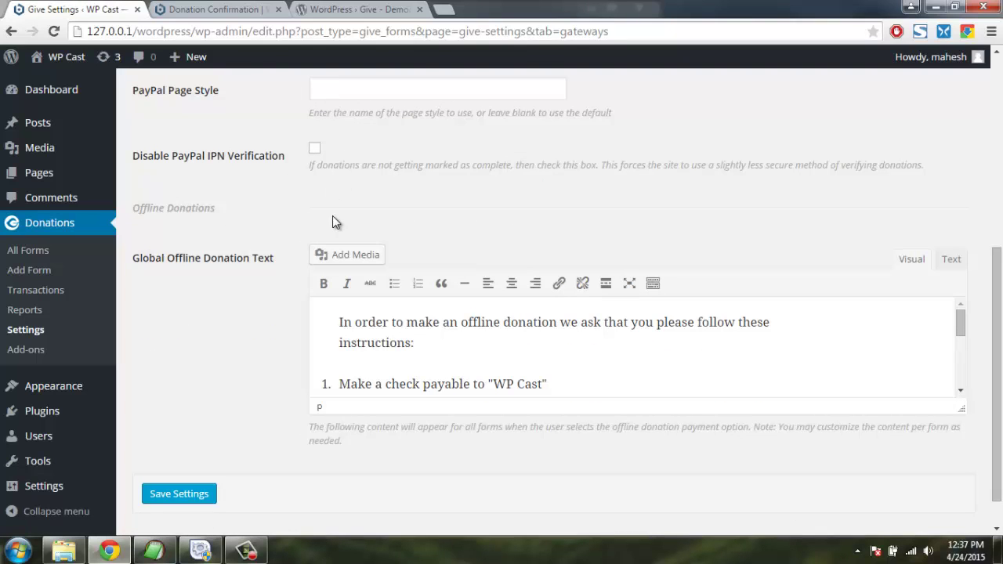
Browse the Add-ons page's WePay Gateway, PDF Receipts, Recurring Donations, Stripe and MailChimp cards
{"action": "left_click", "coordinate": [31, 351]}
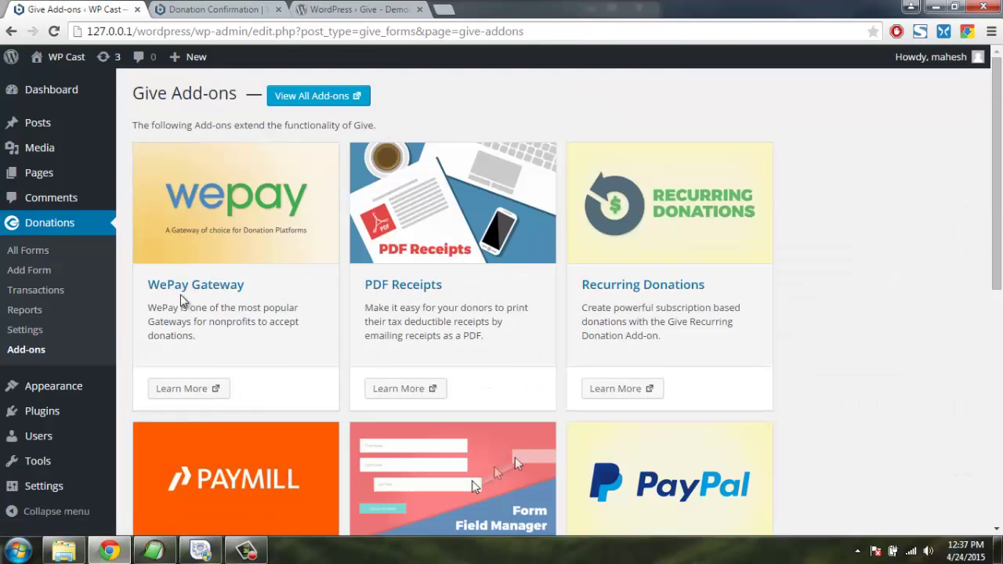
{"action": "scroll", "coordinate": [449, 311], "scroll_direction": "down", "scroll_amount": 5}
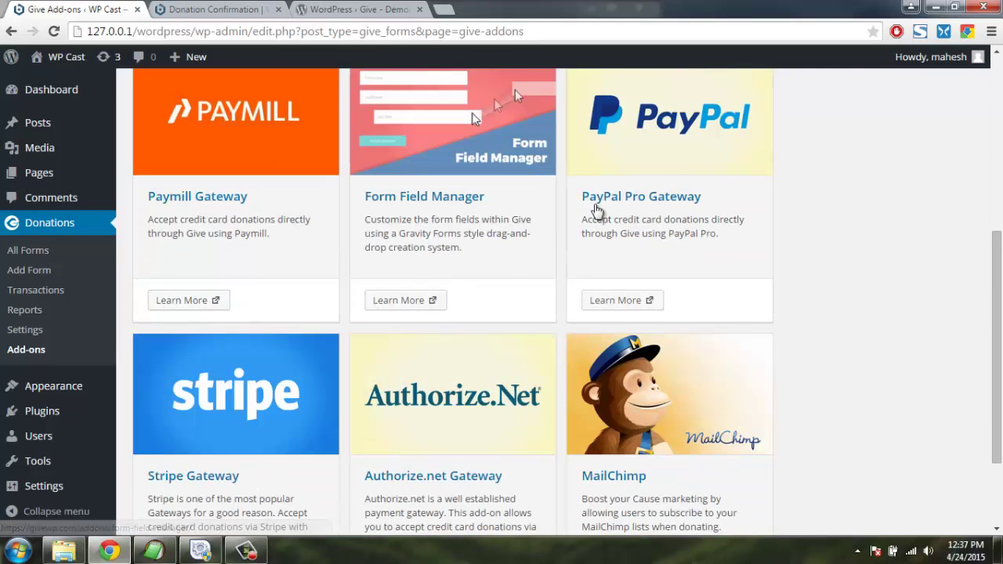
{"action": "scroll", "coordinate": [549, 235], "scroll_direction": "down", "scroll_amount": 2}
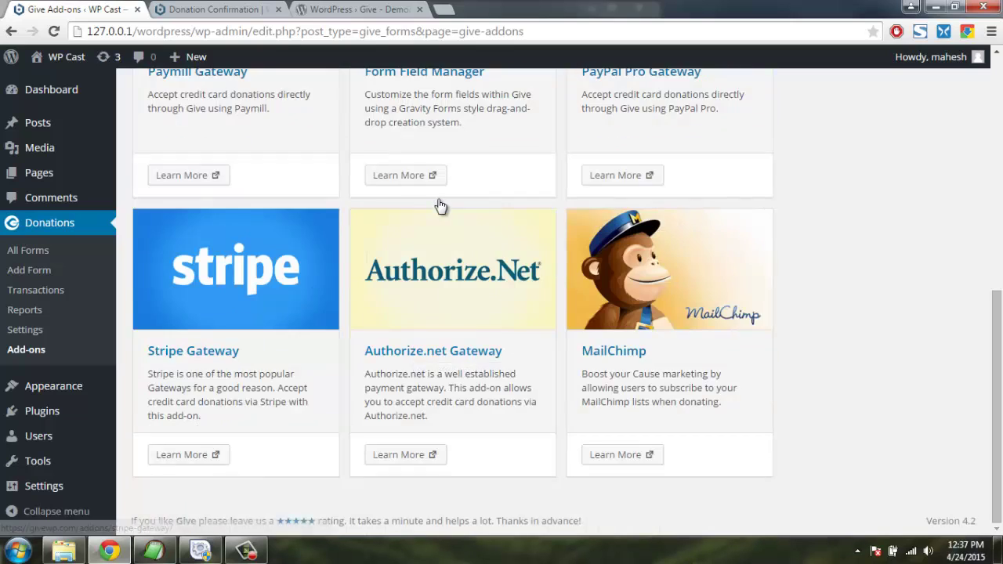
{"action": "scroll", "coordinate": [443, 200], "scroll_direction": "up", "scroll_amount": 7}
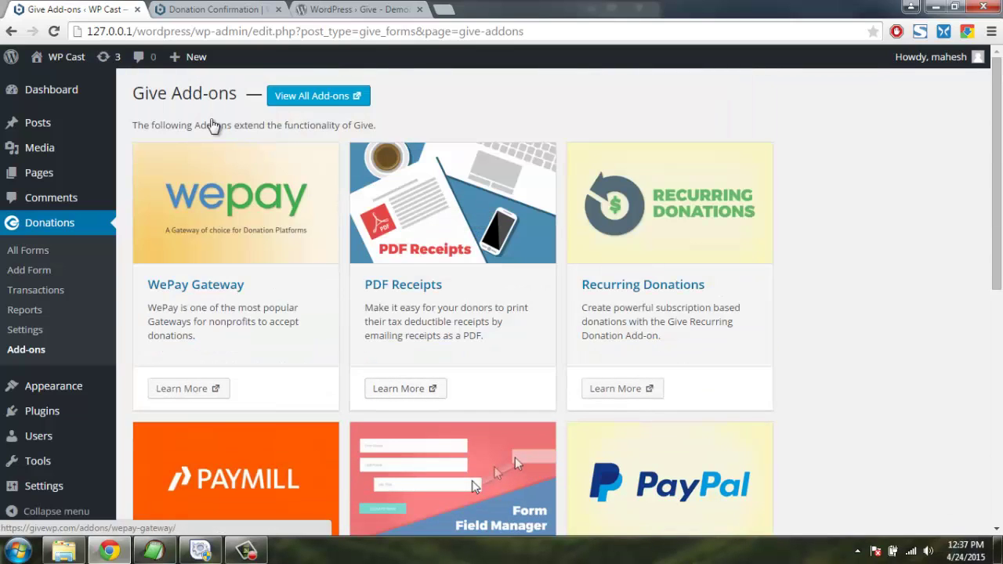